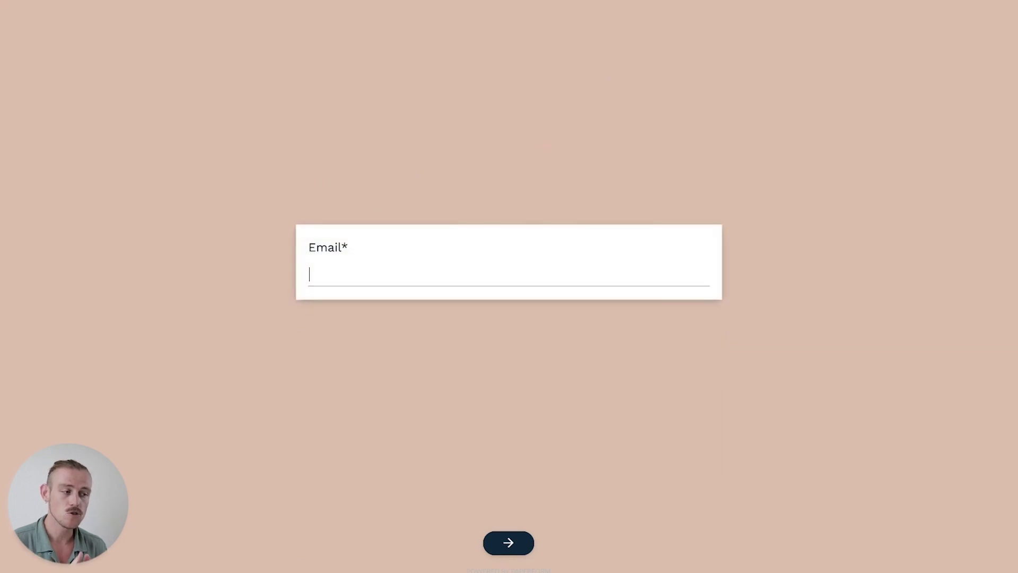
# Answer with a test email, SEO yes and 12 October 2023 completion to reach the $5000 quote
pyautogui.press('Return')
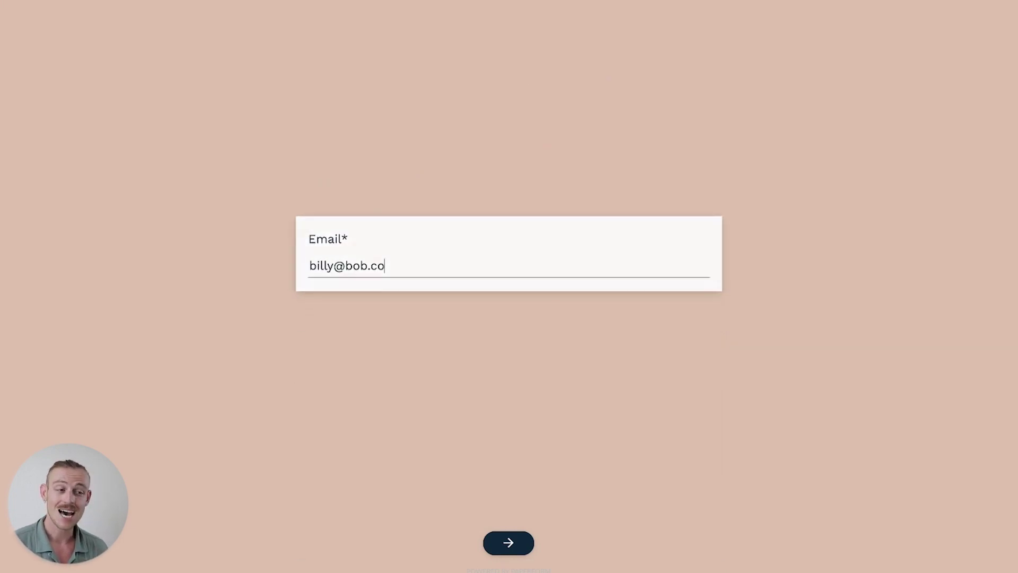
pyautogui.click(488, 278)
pyautogui.click(520, 544)
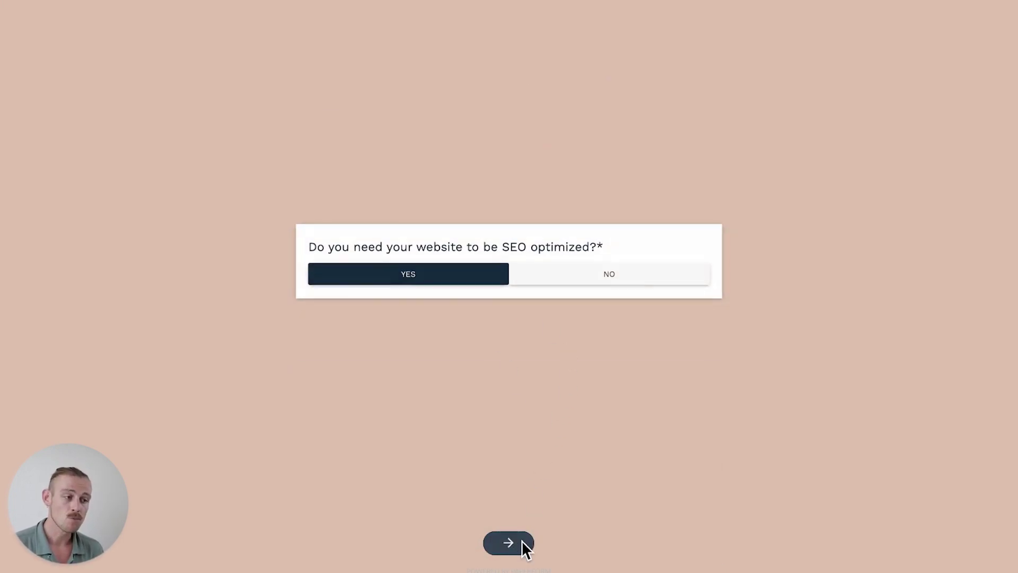
pyautogui.click(672, 188)
pyautogui.click(673, 188)
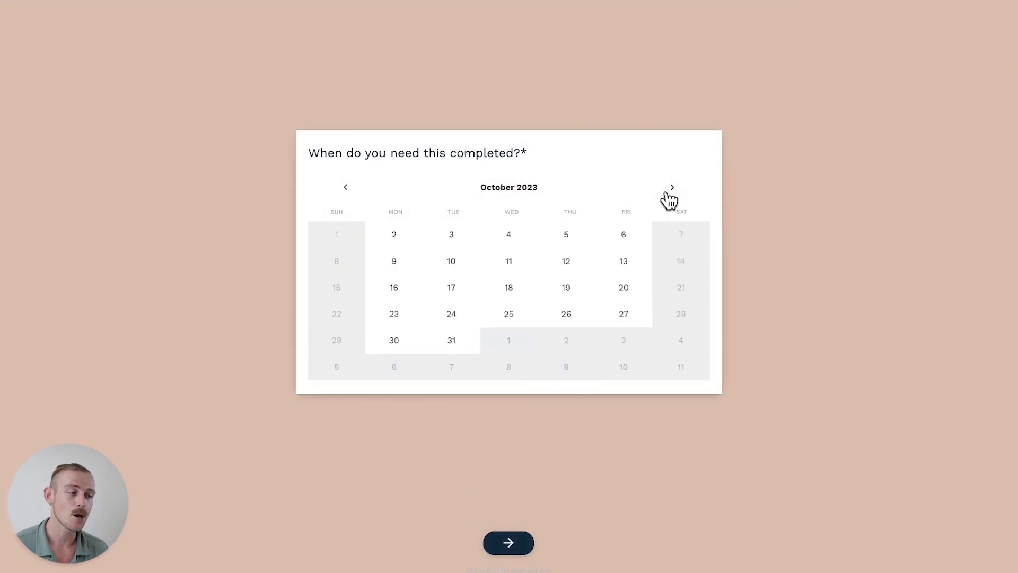
pyautogui.click(566, 266)
pyautogui.click(524, 544)
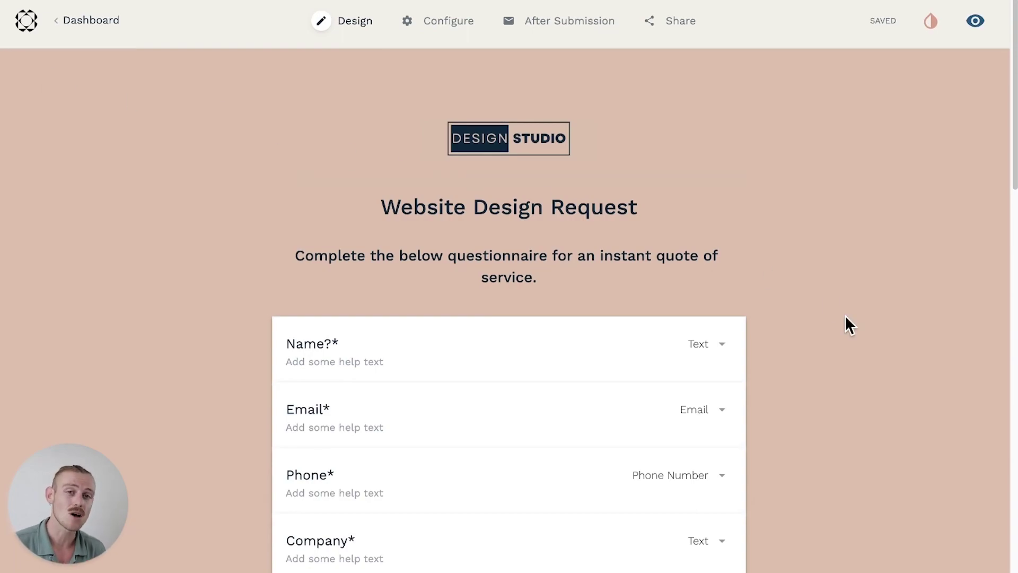
# Inspect the Quote Generator calculation code and its 5000 Live Preview, then pick 19 October
pyautogui.scroll(-3, 847, 320)
pyautogui.scroll(-7, 845, 319)
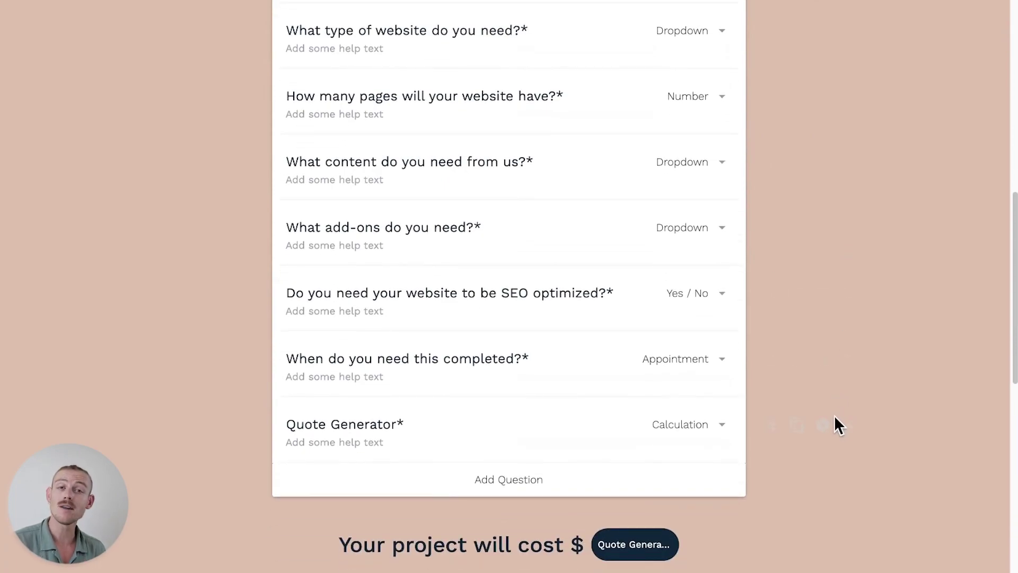
pyautogui.click(822, 425)
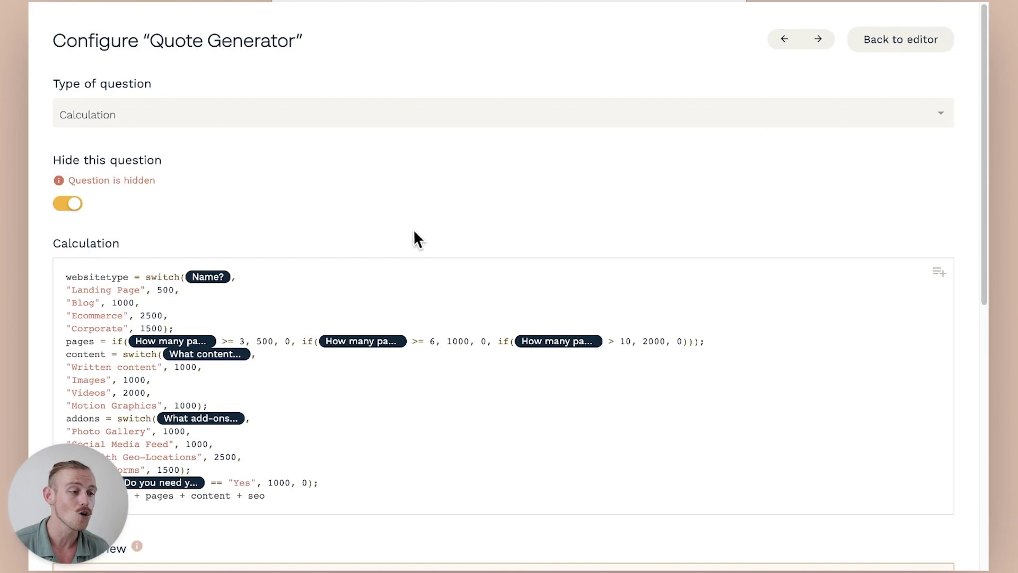
pyautogui.scroll(-3, 286, 228)
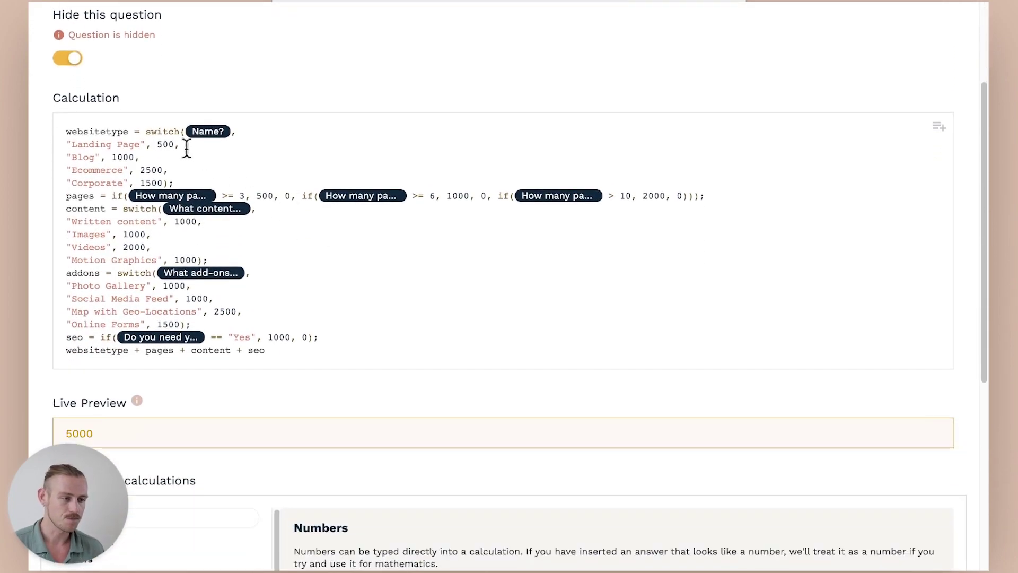
pyautogui.moveTo(183, 145); pyautogui.dragTo(64, 144)
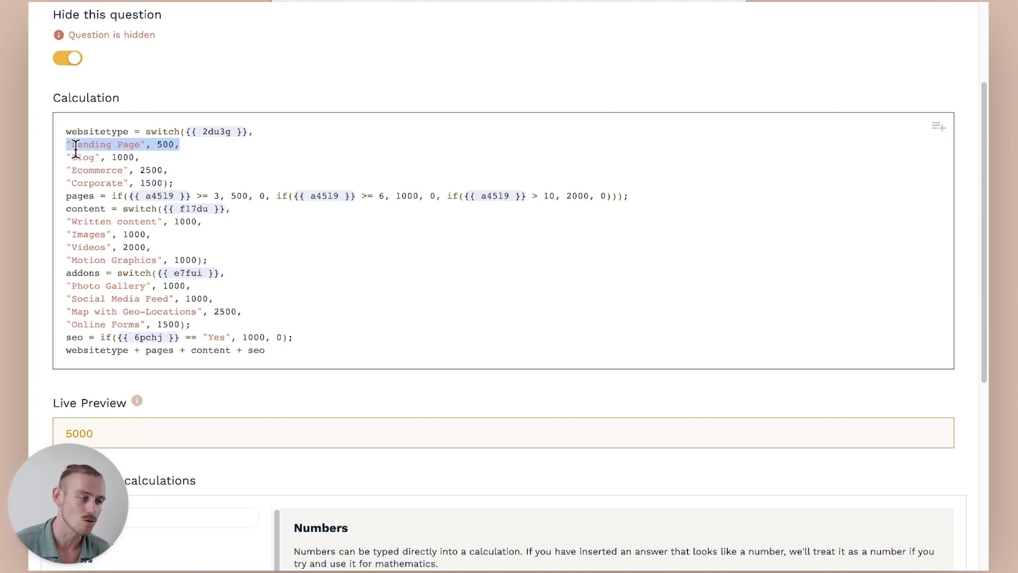
pyautogui.click(62, 137)
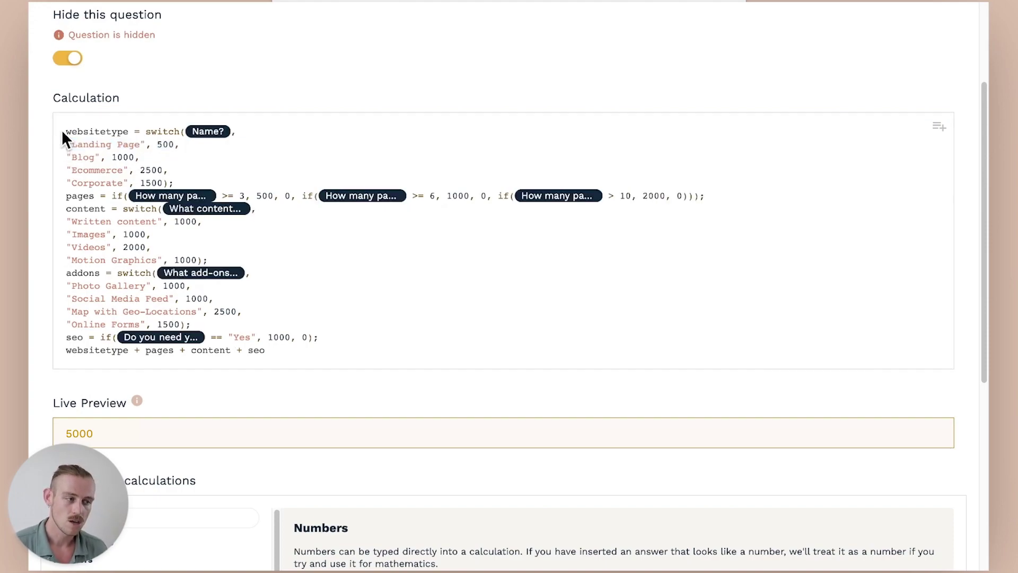
pyautogui.click(181, 251)
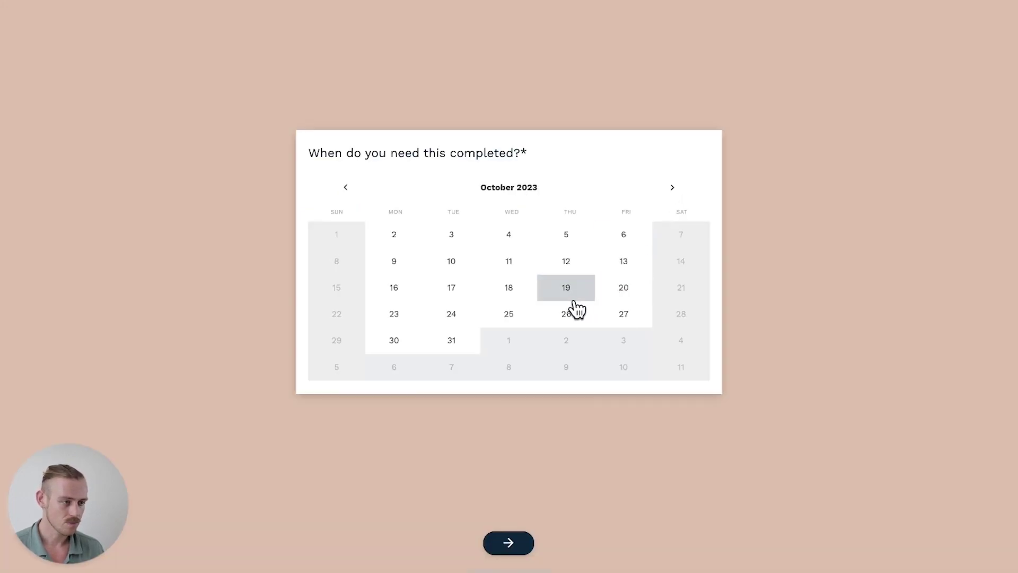
pyautogui.click(570, 295)
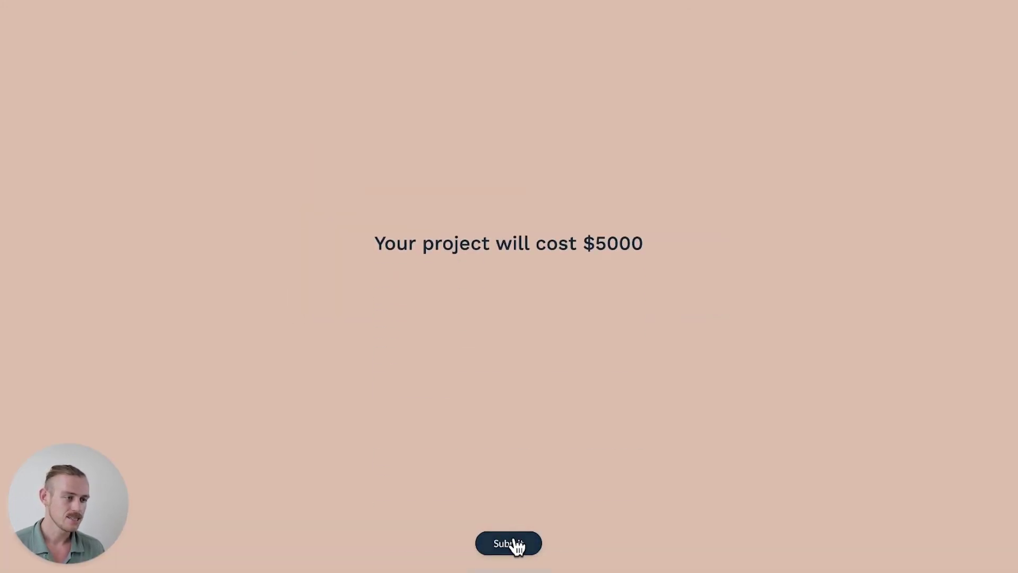
# Submit the test quote showing the $5000 project cost
pyautogui.click(517, 545)
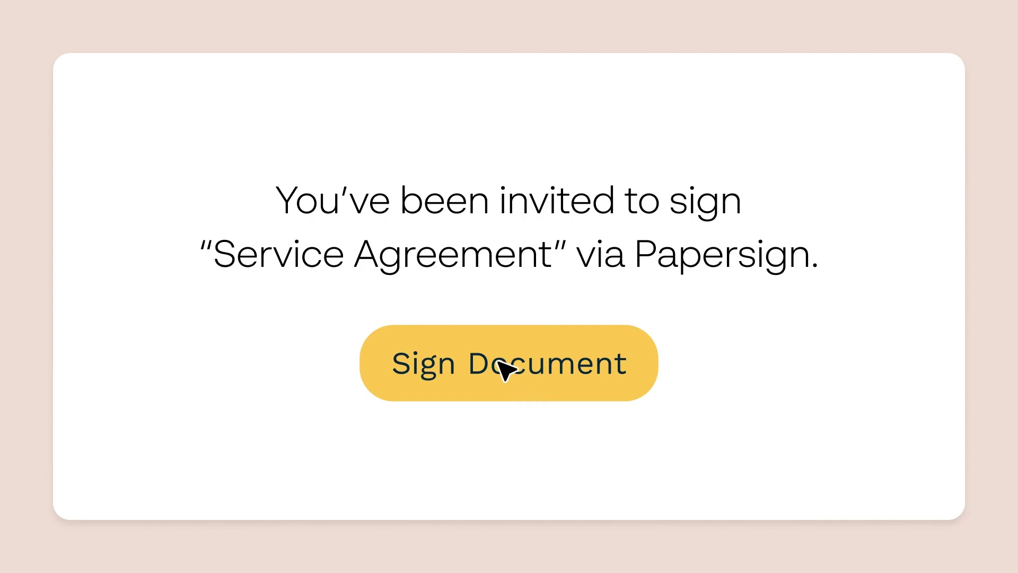
# Switch from the signing promo to Papersign and open the Service Agreement draft
pyautogui.click(505, 368)
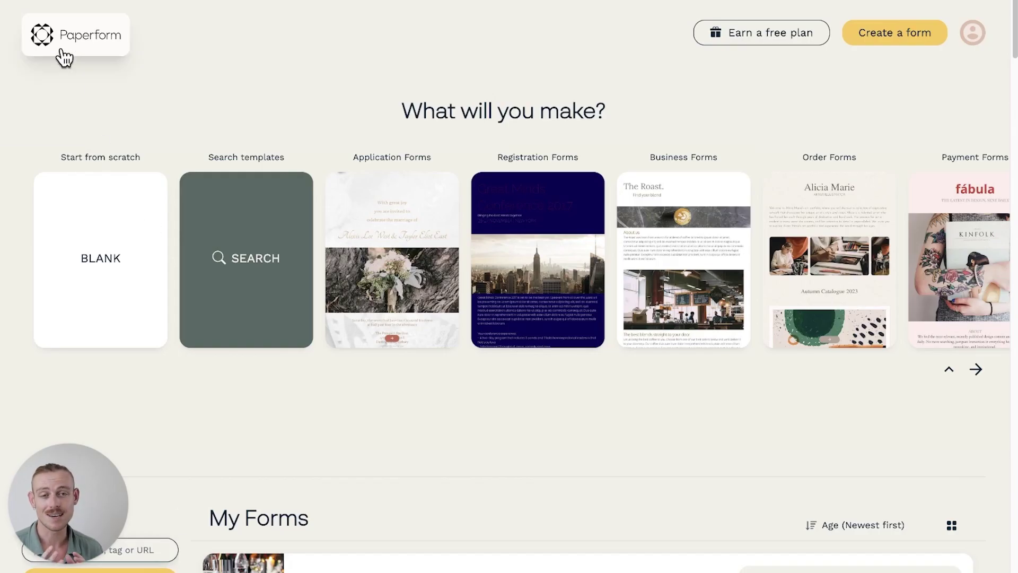
pyautogui.click(62, 54)
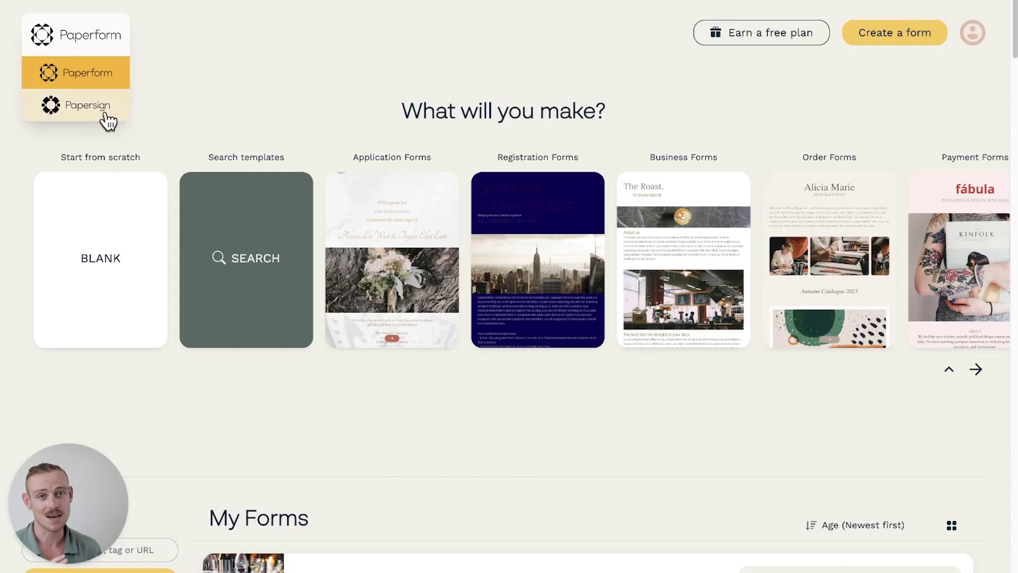
pyautogui.click(107, 121)
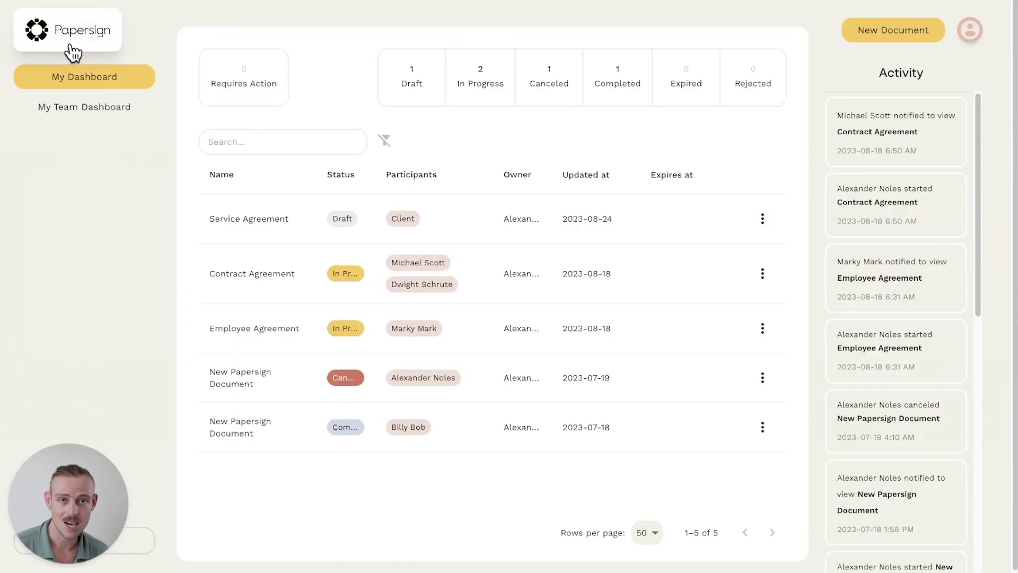
pyautogui.click(316, 218)
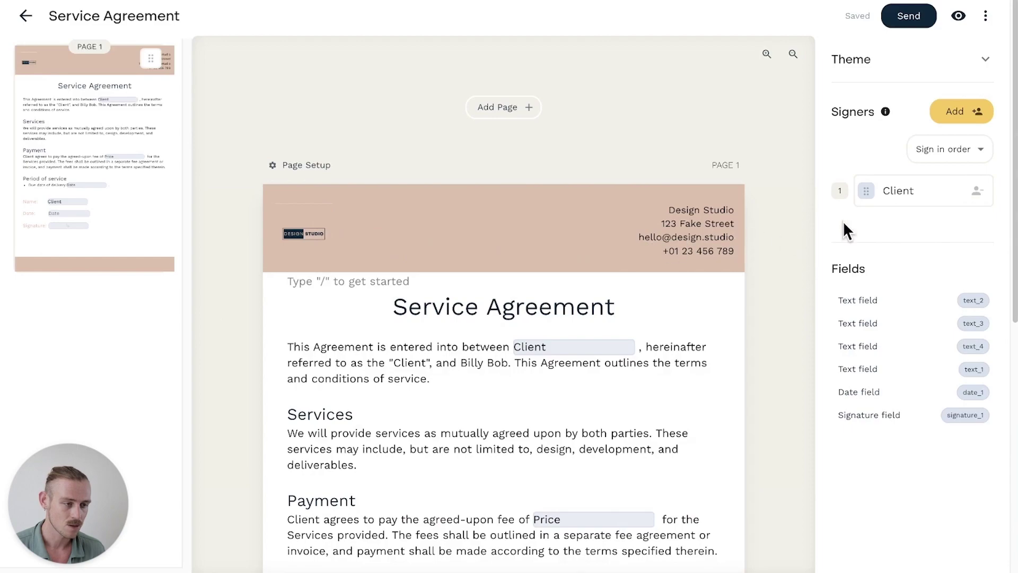
# Review the Client signer's name, email, Price and Due date fields, then close the panel
pyautogui.click(896, 196)
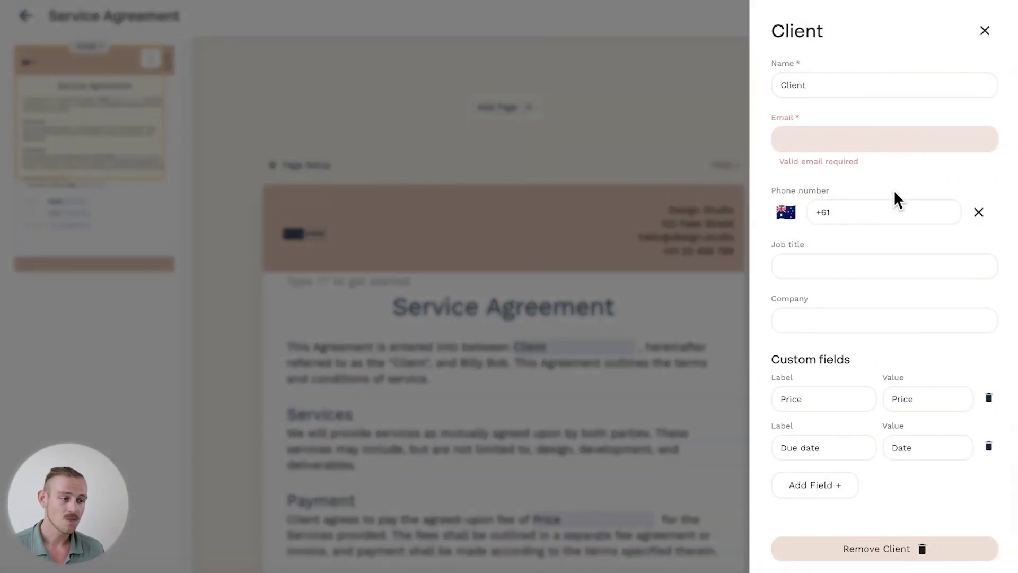
pyautogui.click(835, 85)
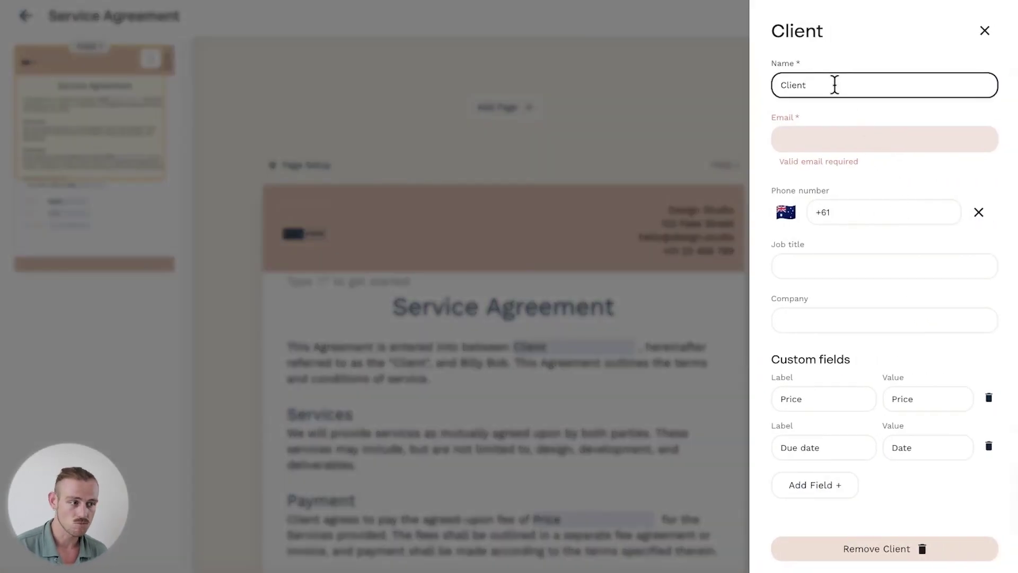
pyautogui.click(821, 140)
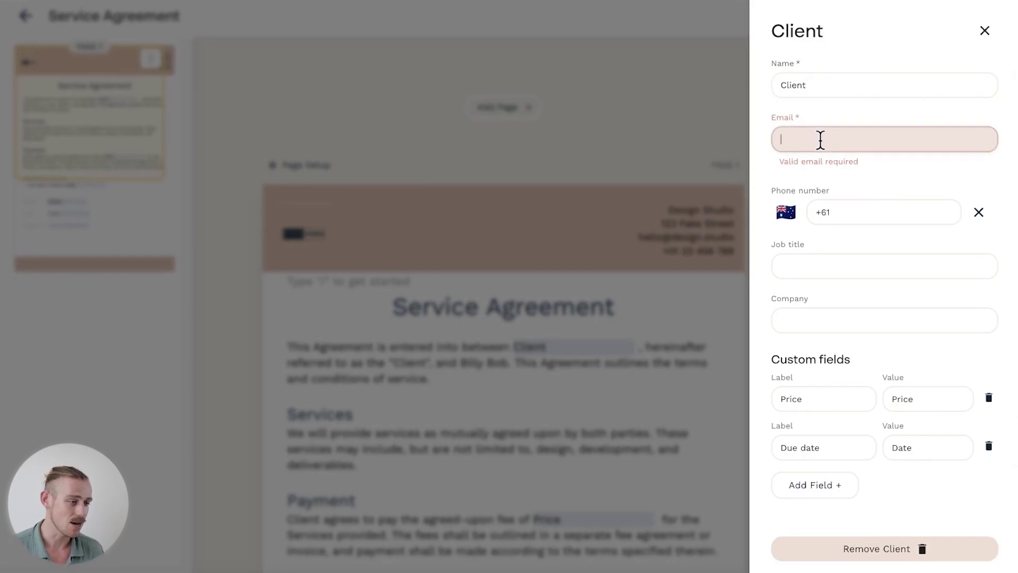
pyautogui.click(835, 399)
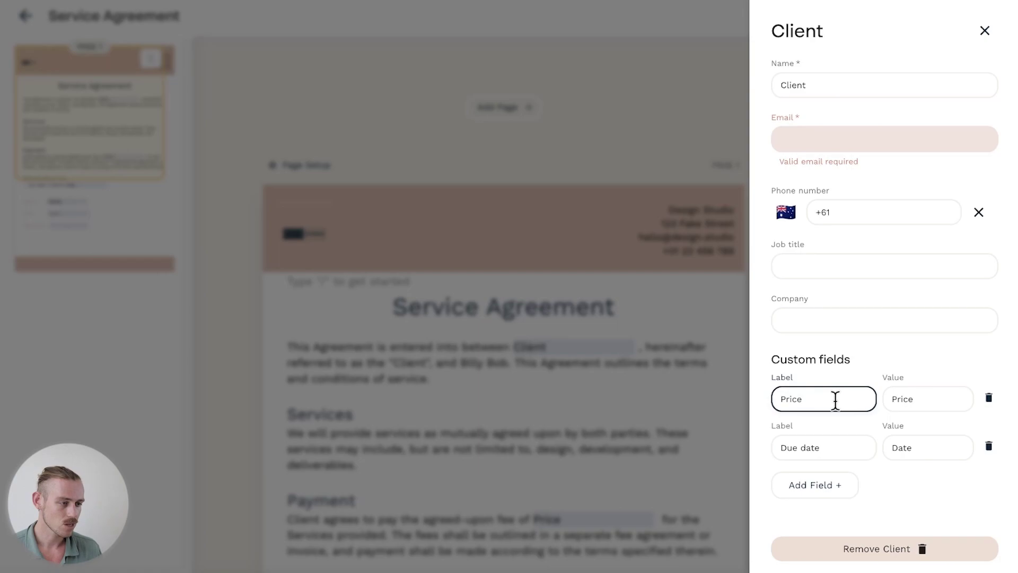
pyautogui.click(820, 140)
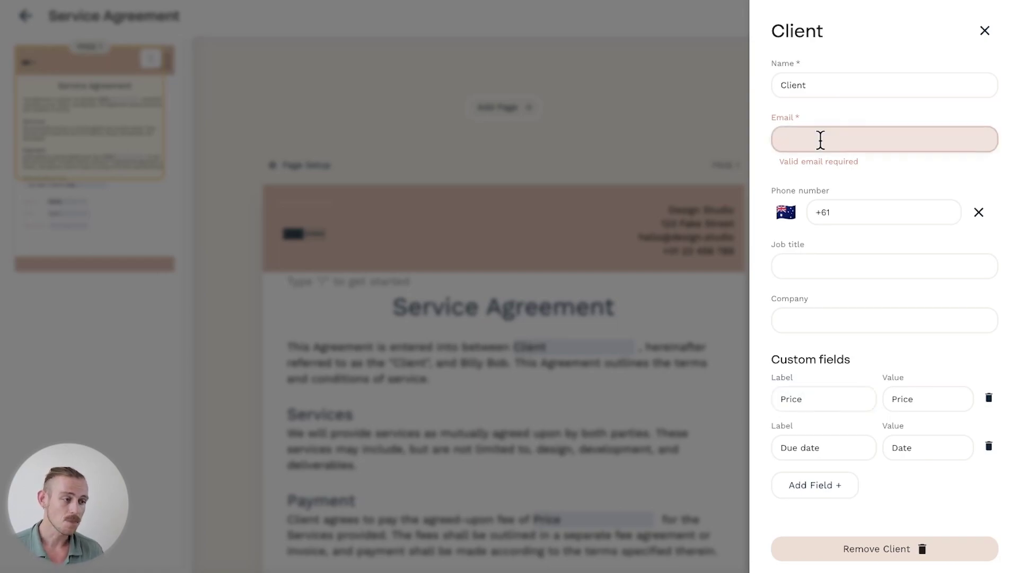
pyautogui.click(835, 398)
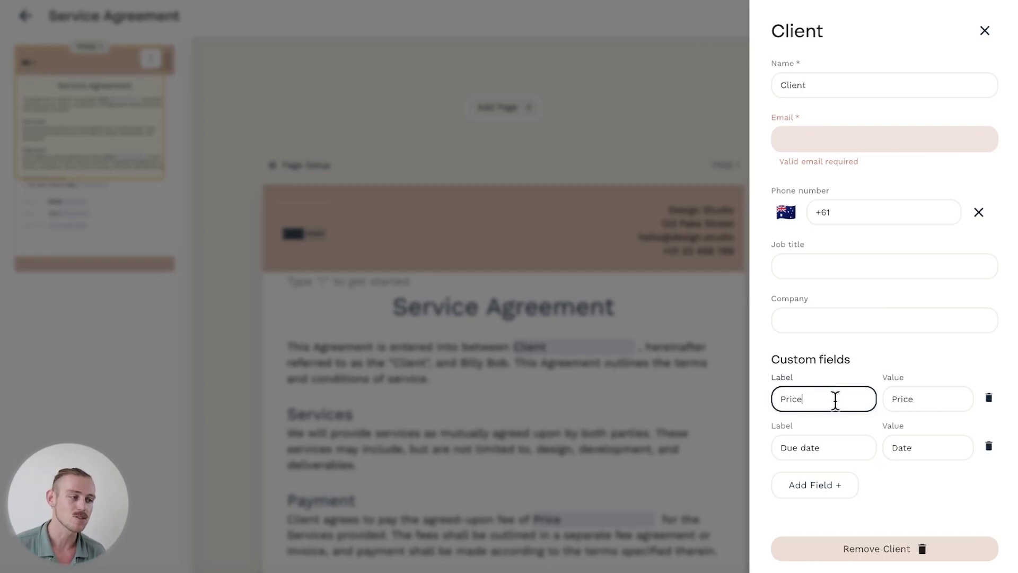
pyautogui.click(845, 442)
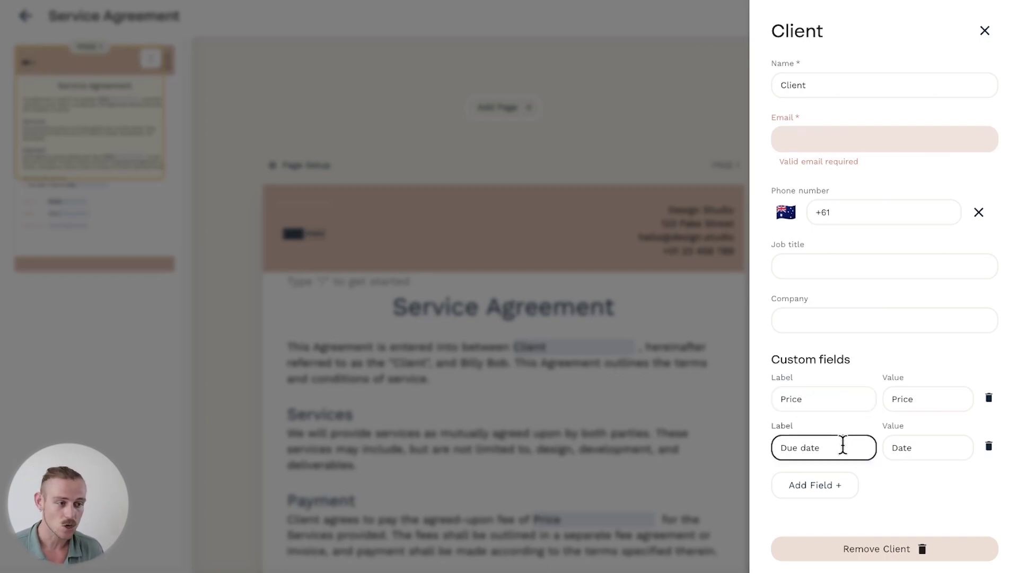
pyautogui.click(539, 396)
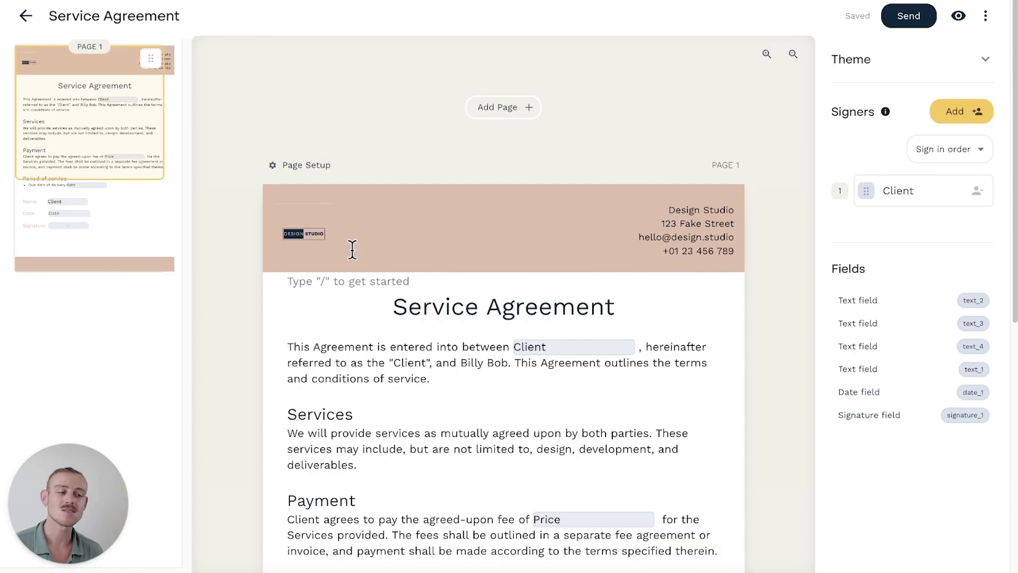
# Return to the Papersign document list and switch to Paperform
pyautogui.click(25, 16)
pyautogui.click(28, 23)
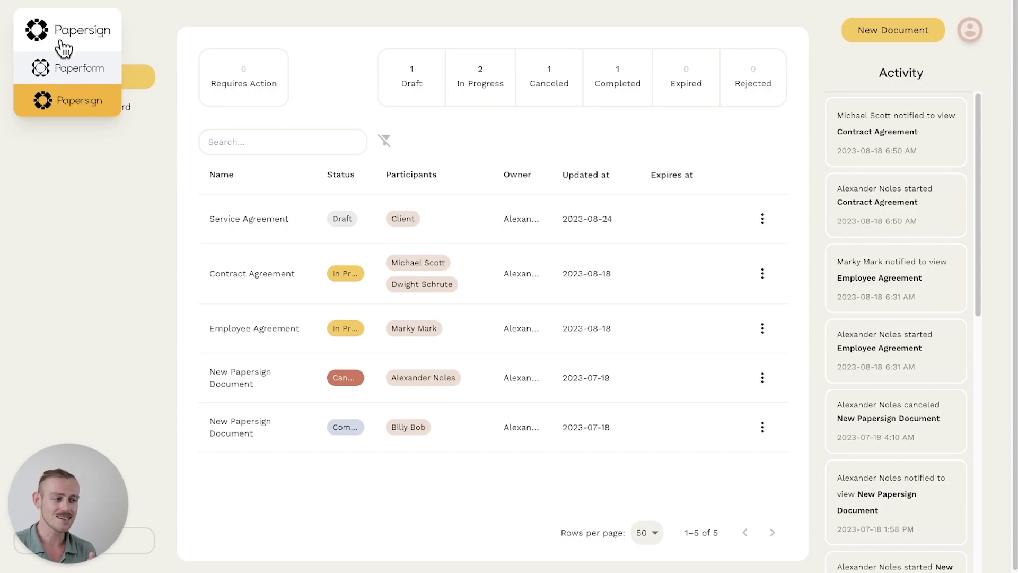
pyautogui.click(87, 68)
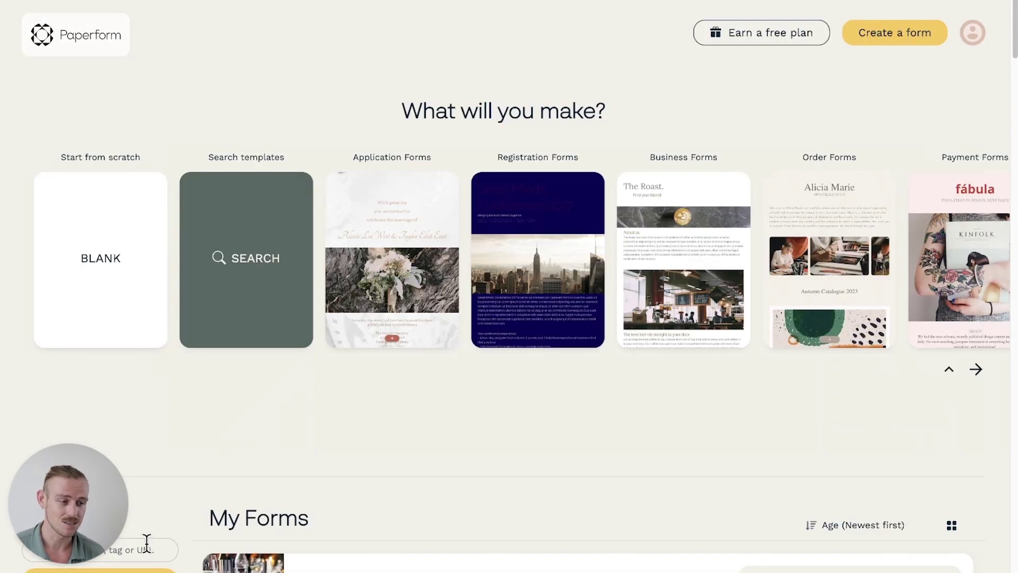
# Search forms for 'price' and open the Price Quote Generator form for editing
pyautogui.click(143, 545)
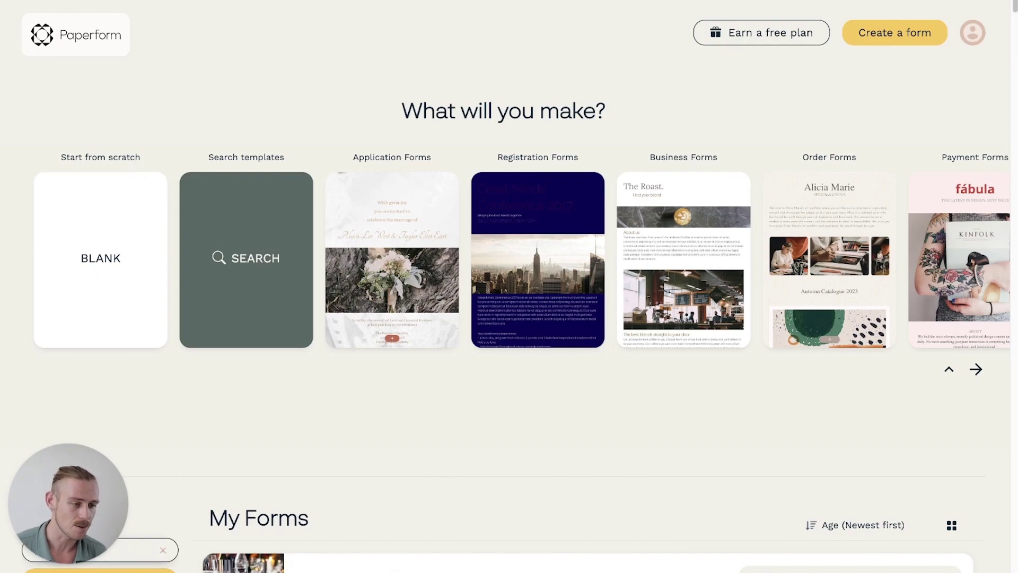
pyautogui.write('price')
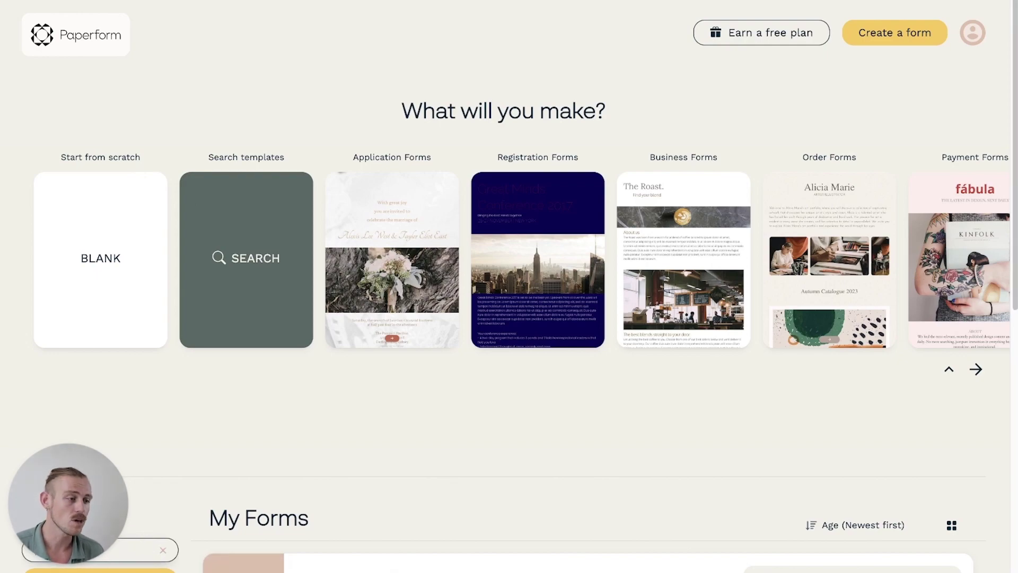
pyautogui.scroll(-3, 447, 527)
pyautogui.click(770, 431)
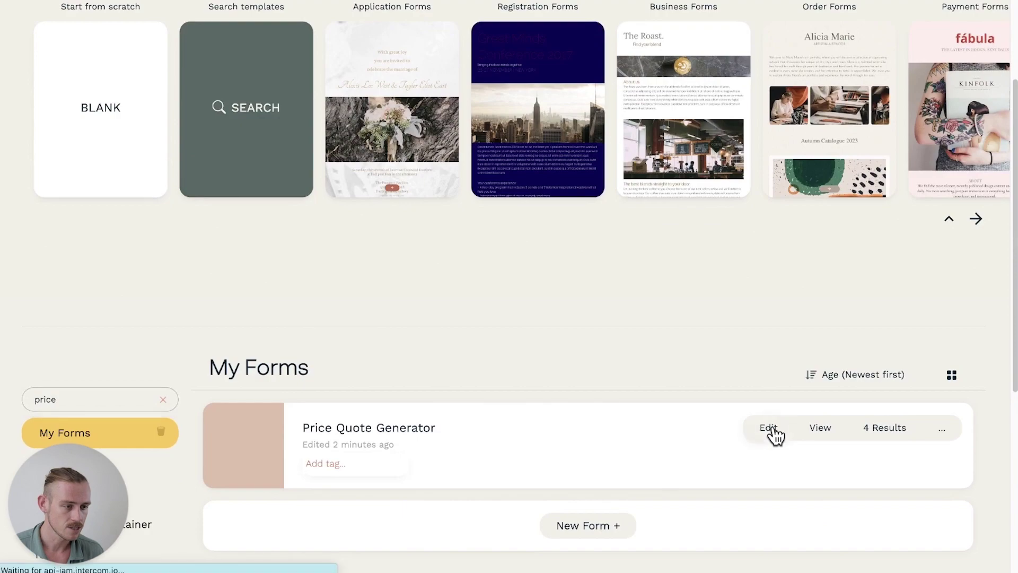
# In the after-submission Papersign settings, choose Service Agreement as the document to send
pyautogui.moveTo(534, 30)
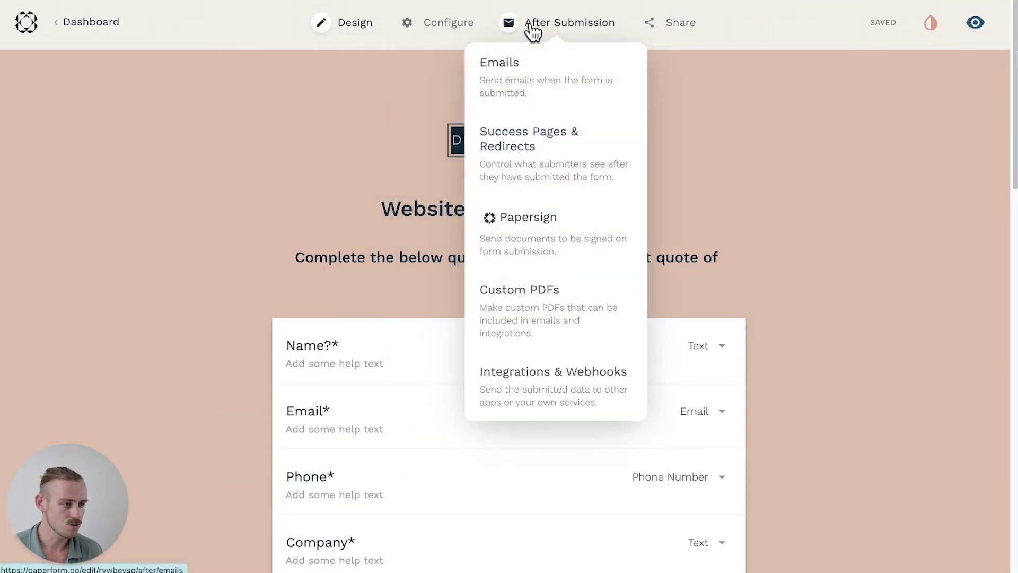
pyautogui.click(587, 230)
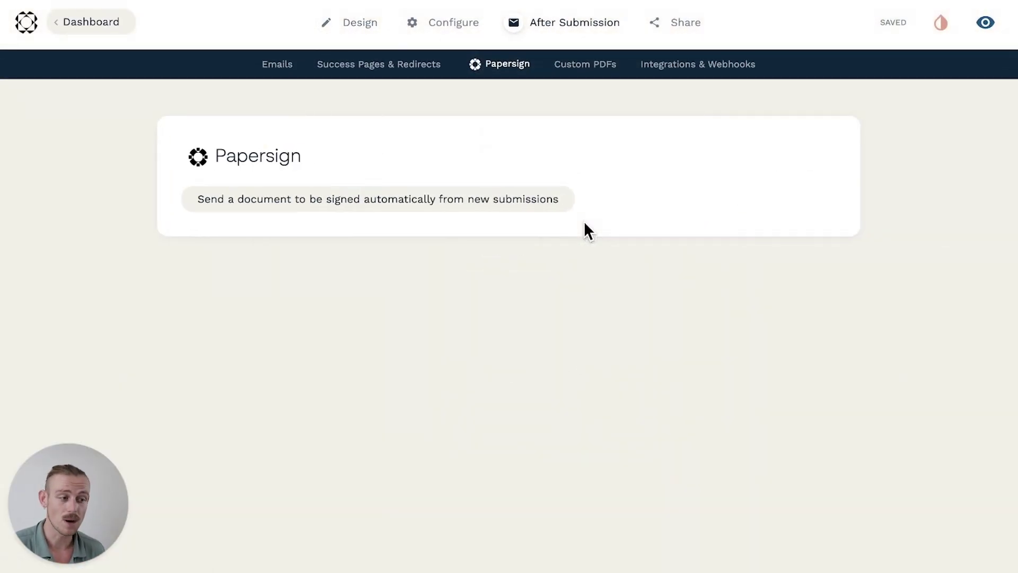
pyautogui.click(420, 208)
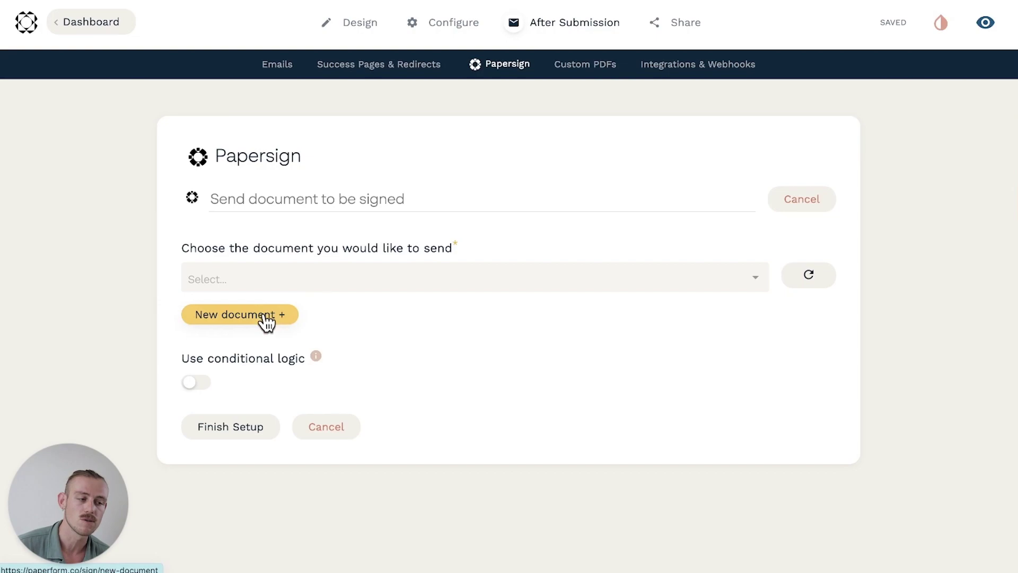
pyautogui.click(420, 276)
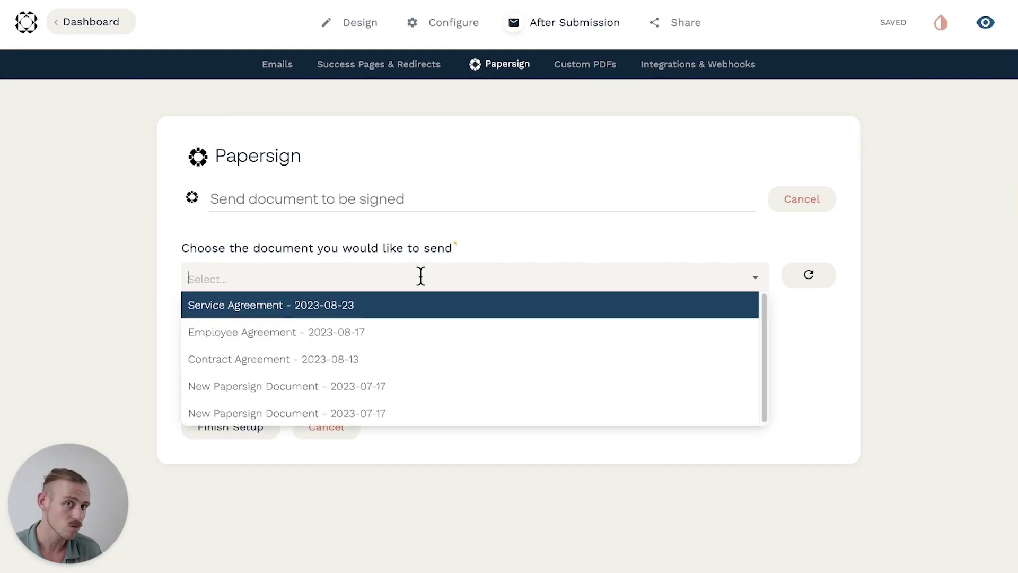
pyautogui.click(428, 307)
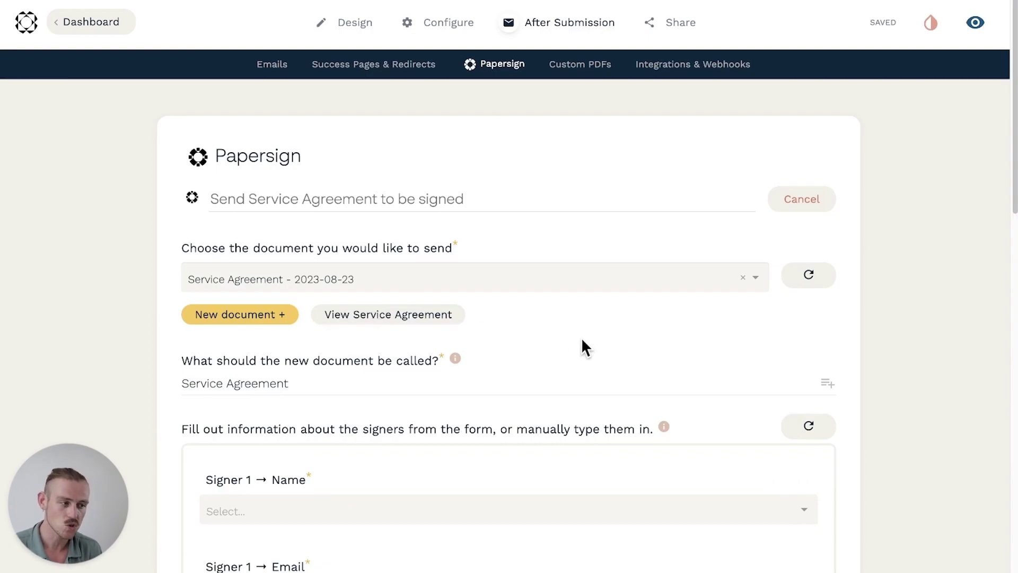
pyautogui.scroll(-7, 586, 340)
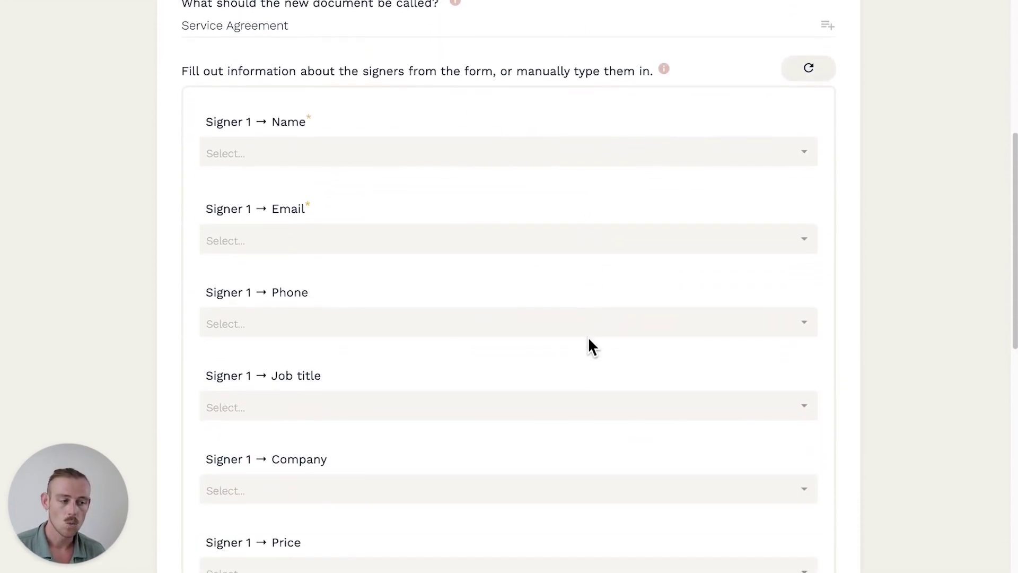
# Map Signer 1's name, email, phone and company to the Name?, Email, Phone and Company answers
pyautogui.click(607, 157)
pyautogui.click(602, 176)
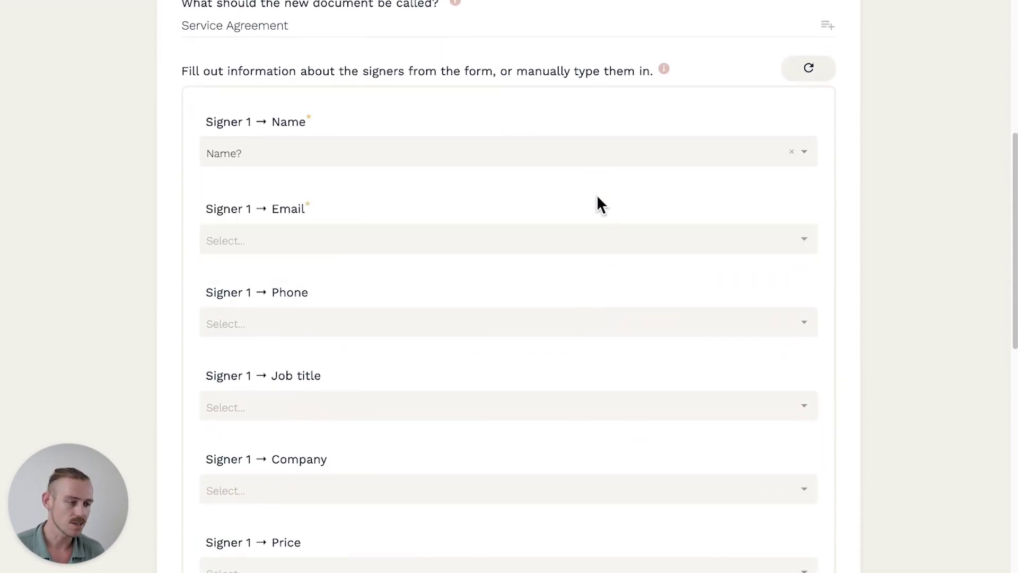
pyautogui.click(606, 236)
pyautogui.click(578, 292)
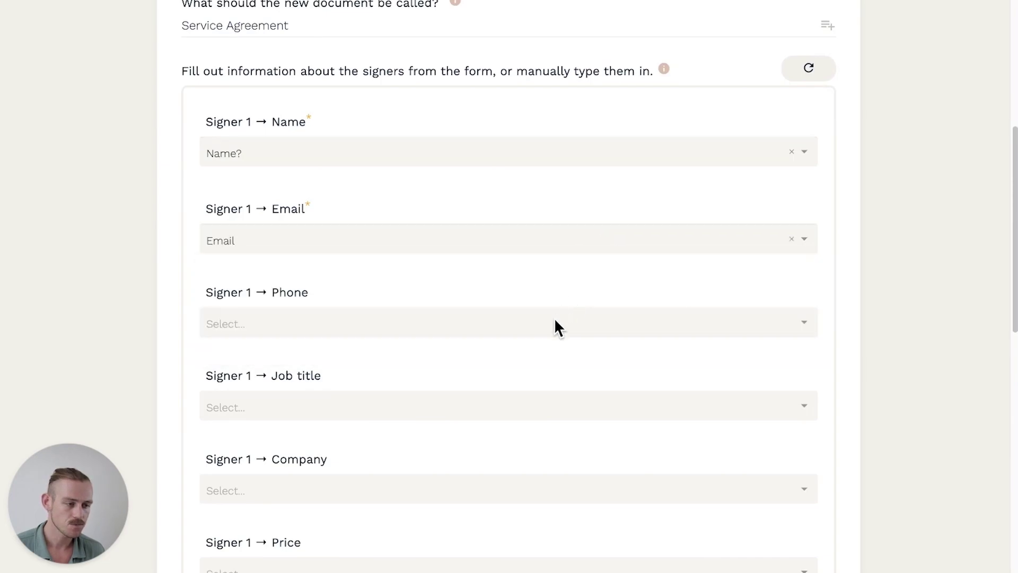
pyautogui.click(528, 325)
pyautogui.click(486, 374)
pyautogui.scroll(-4, 483, 372)
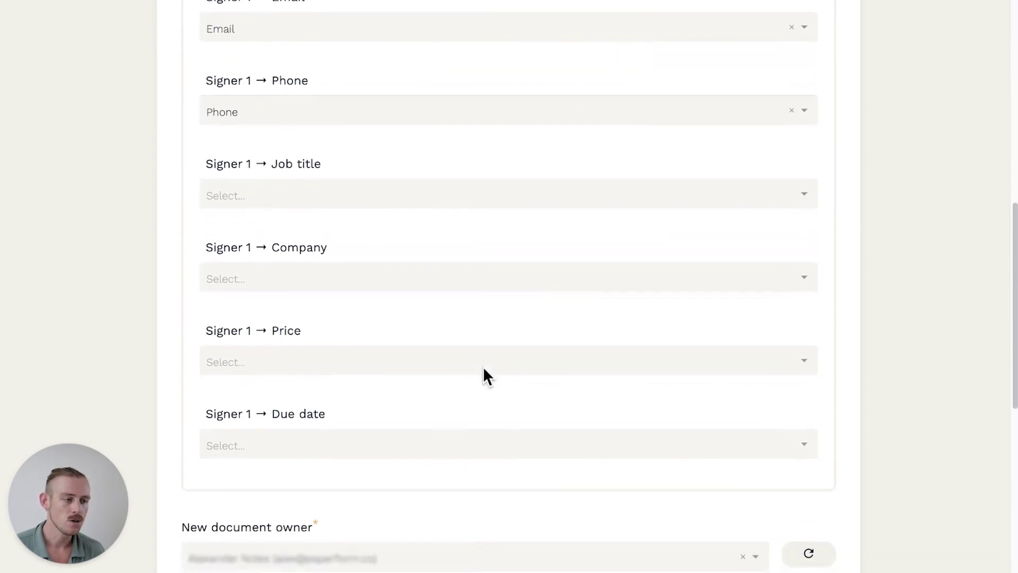
pyautogui.click(389, 280)
pyautogui.click(359, 331)
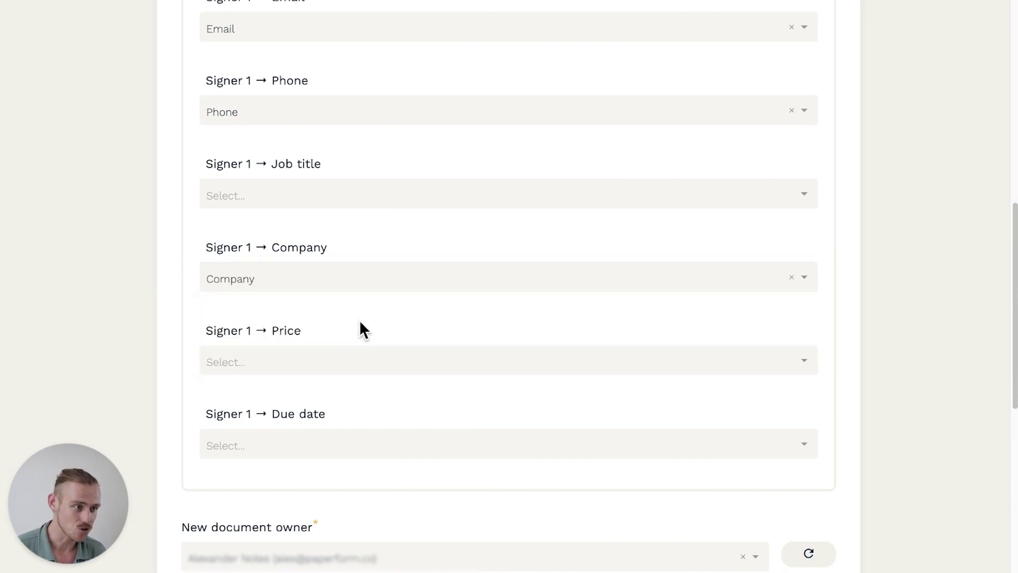
# Set the Price field manually to the Quote Generator answer variable
pyautogui.click(374, 353)
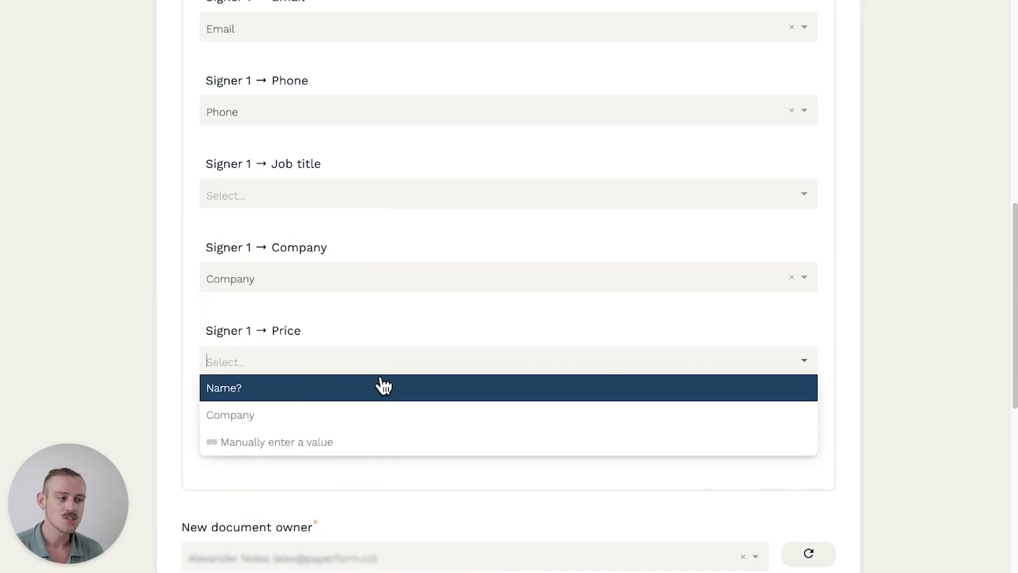
pyautogui.click(382, 443)
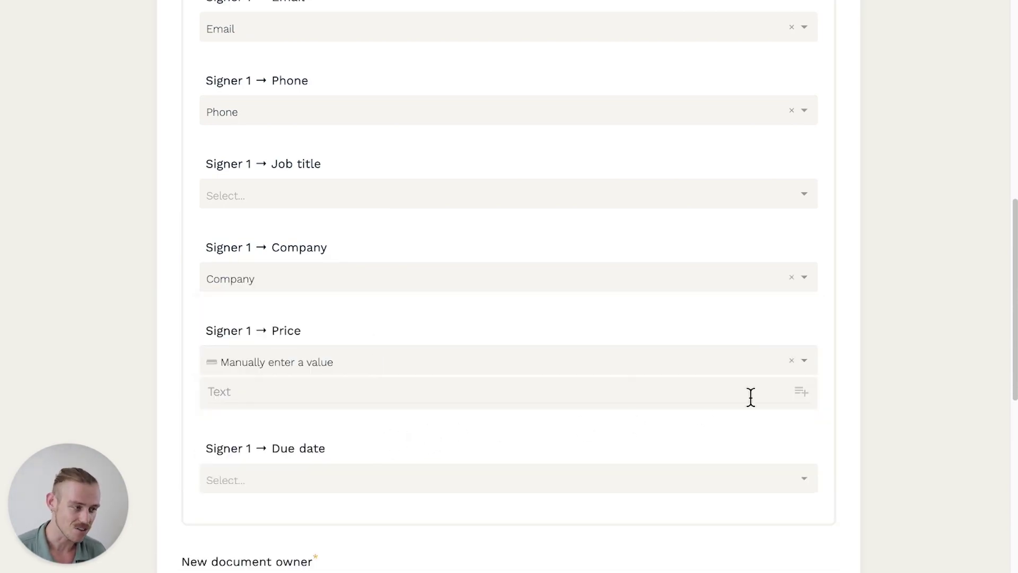
pyautogui.click(801, 393)
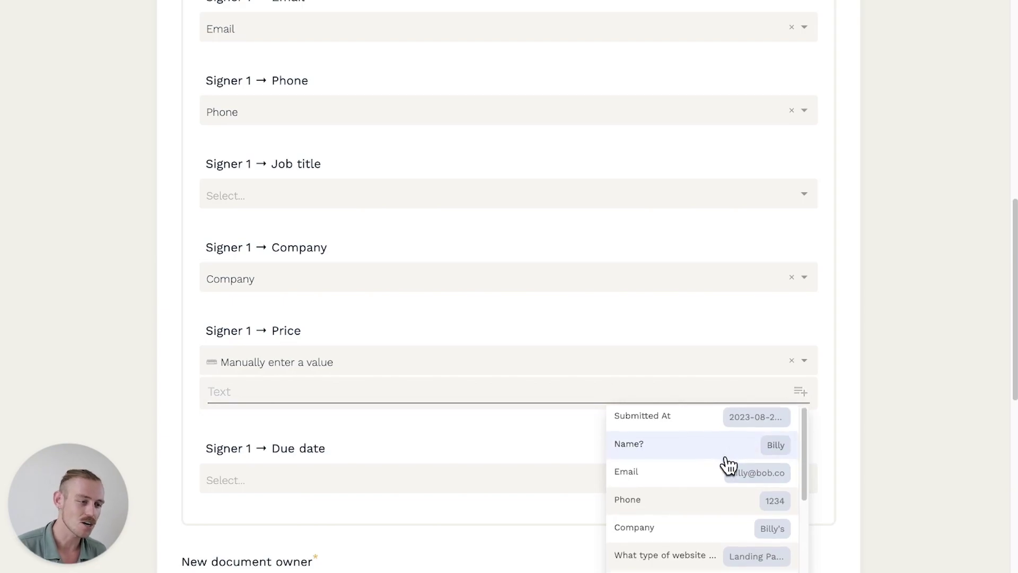
pyautogui.scroll(-5, 727, 466)
pyautogui.click(689, 500)
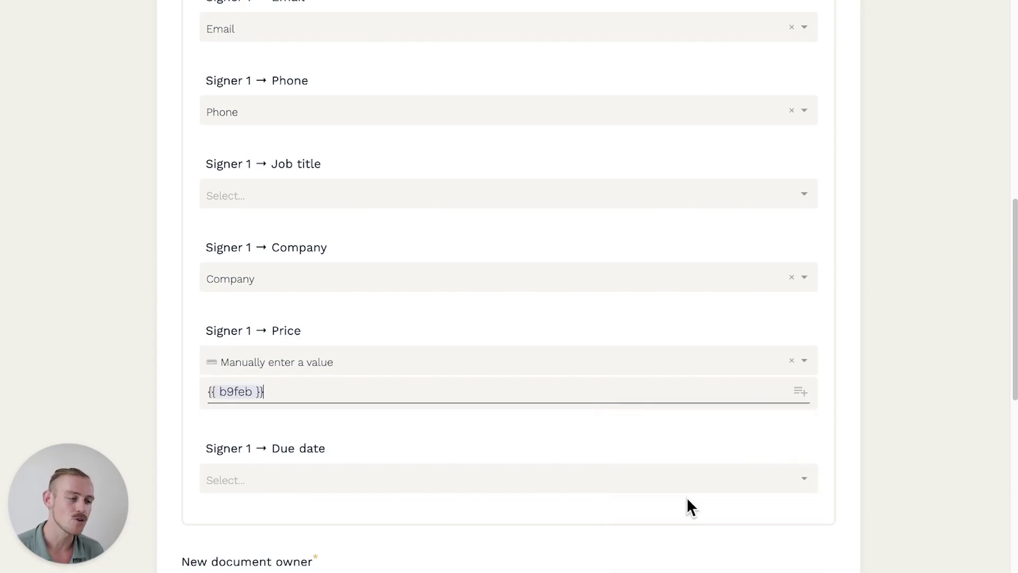
# Set the Due date field manually to the completion-date answer variable
pyautogui.scroll(-2, 628, 424)
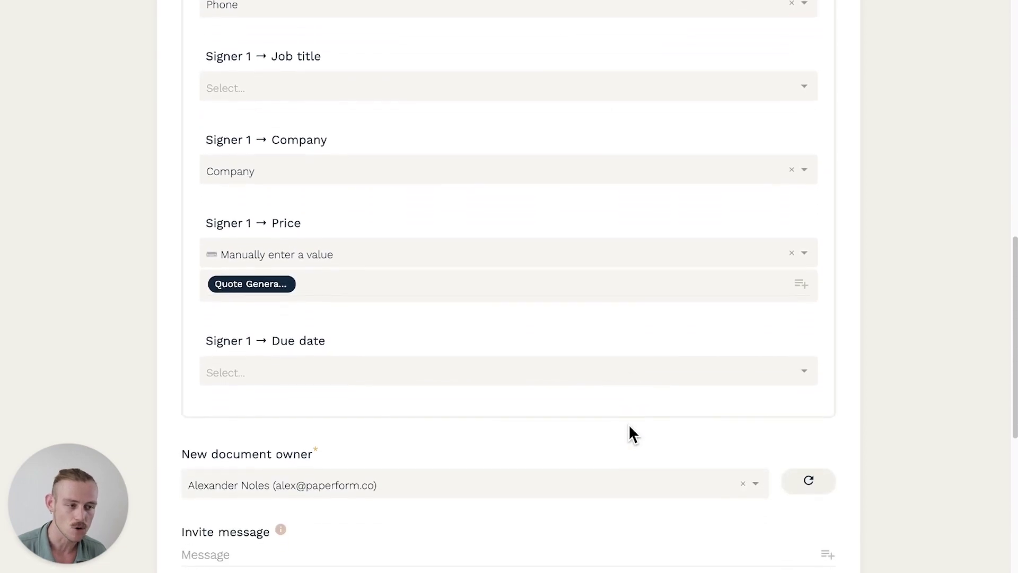
pyautogui.click(507, 371)
pyautogui.click(494, 451)
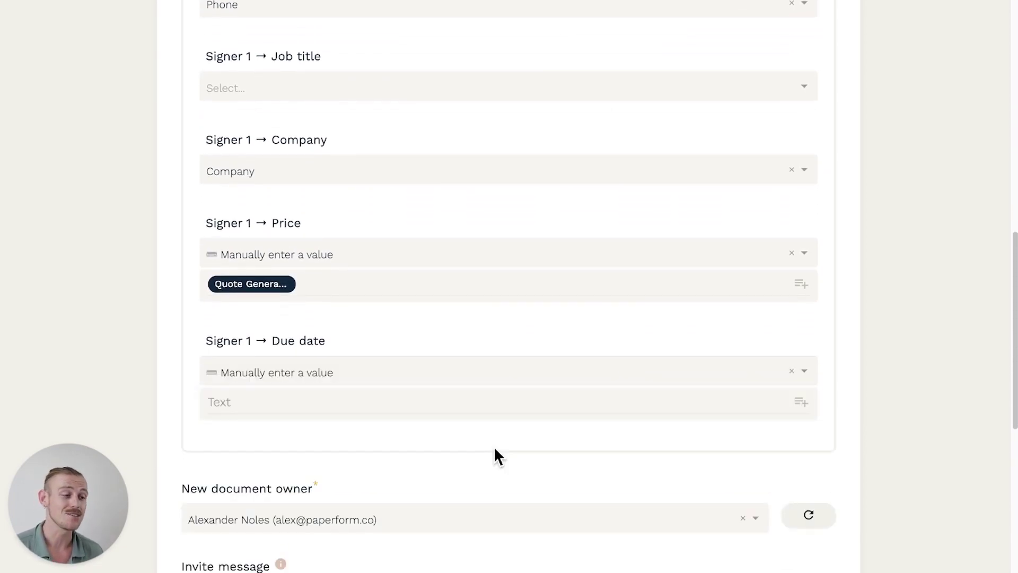
pyautogui.click(801, 402)
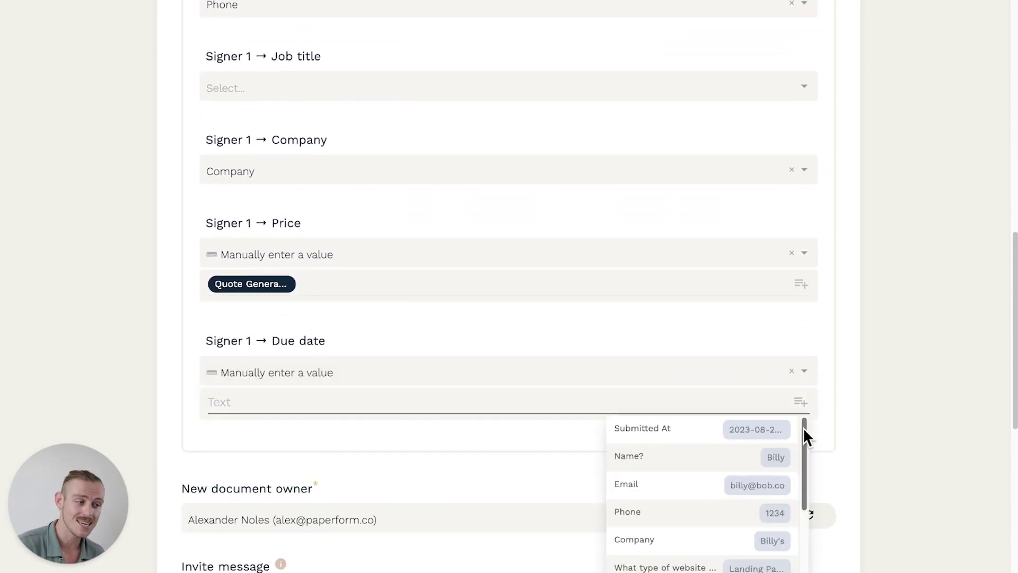
pyautogui.scroll(-2, 802, 435)
pyautogui.moveTo(801, 444); pyautogui.dragTo(785, 502)
pyautogui.click(734, 551)
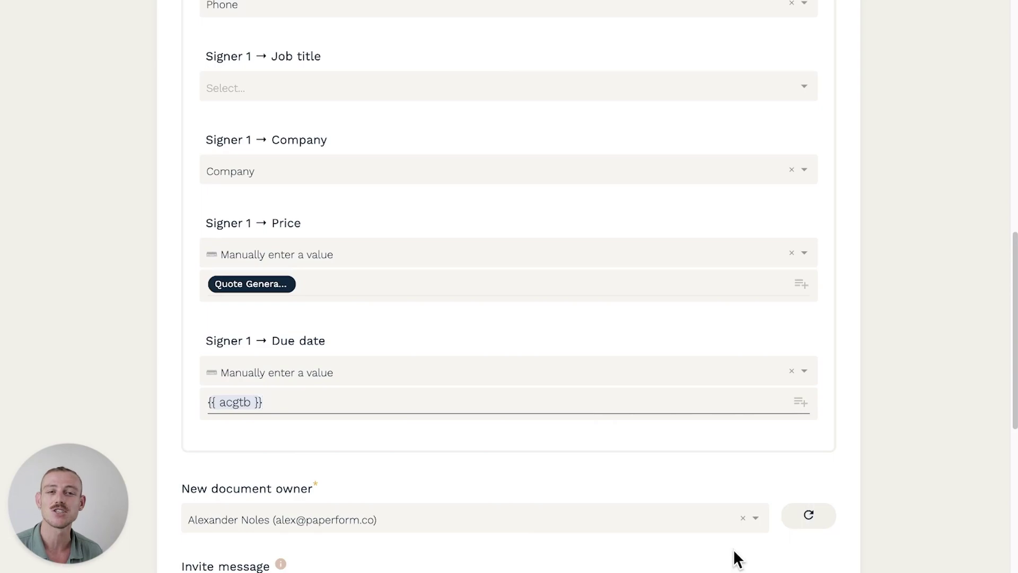
pyautogui.scroll(-4, 711, 481)
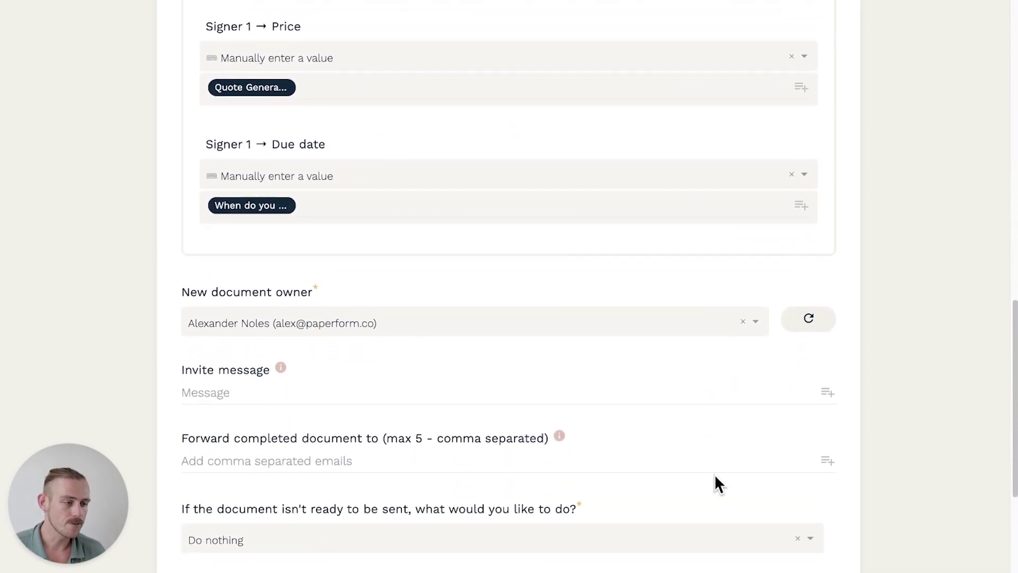
# Write an invite message greeting the signer by the Name? answer and asking them to sign
pyautogui.click(654, 387)
pyautogui.write('Hi')
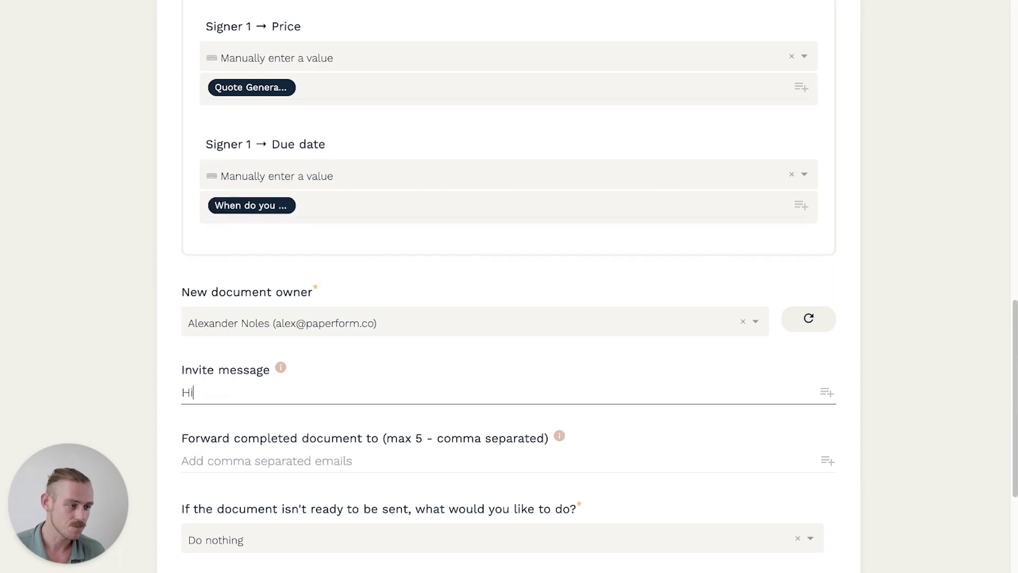
pyautogui.click(826, 395)
pyautogui.click(778, 451)
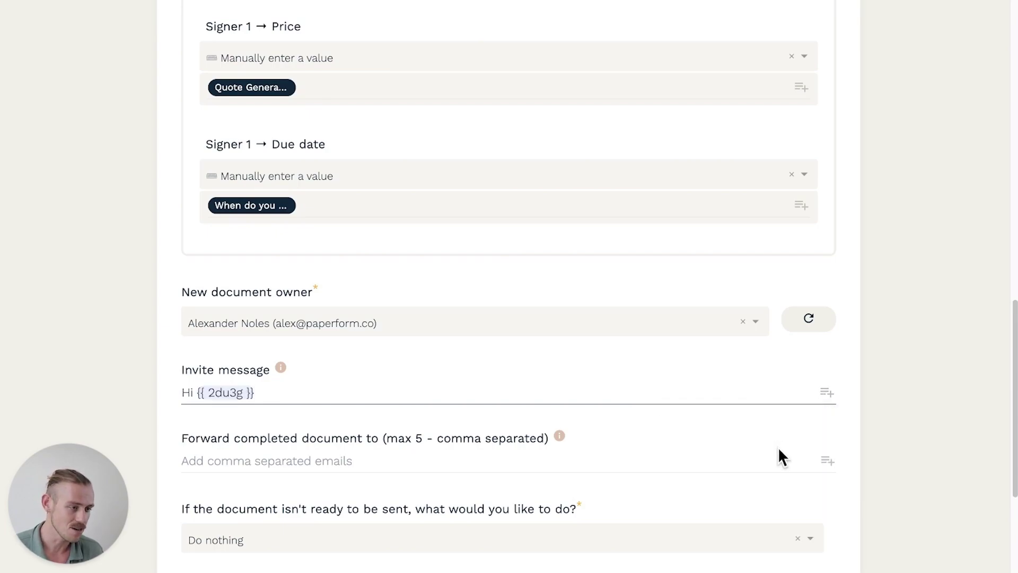
pyautogui.write('! Could ')
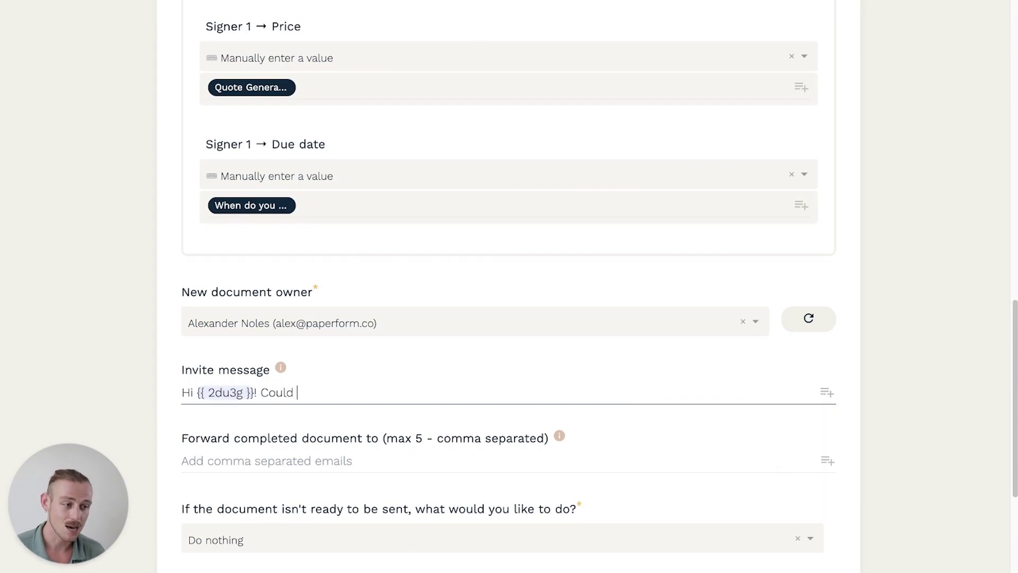
pyautogui.write('you please sign t')
pyautogui.write('his :)')
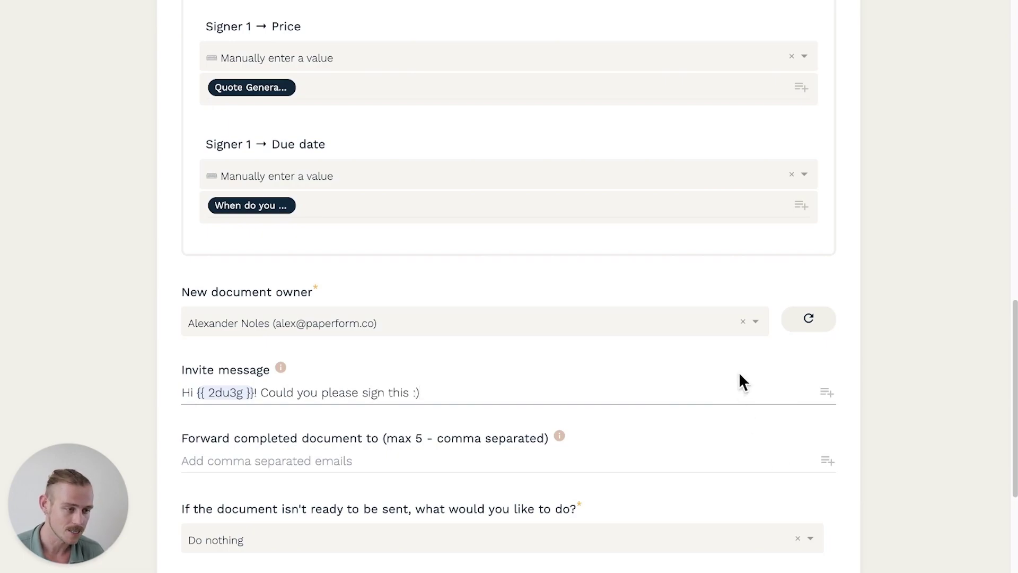
# Keep the current document owner and forward completed documents to the assistant's e-mail address
pyautogui.click(760, 327)
pyautogui.click(762, 332)
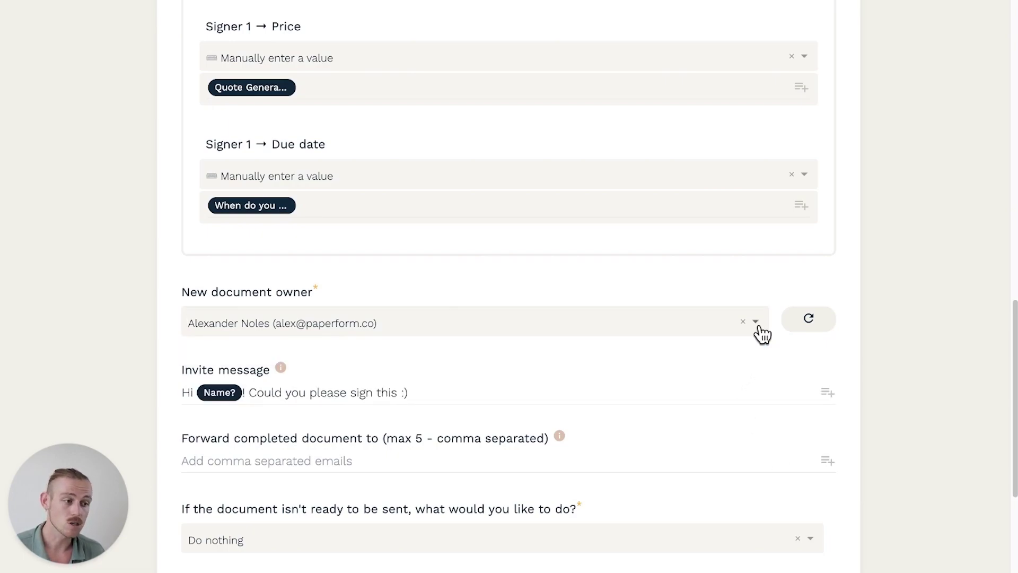
pyautogui.scroll(-2, 678, 443)
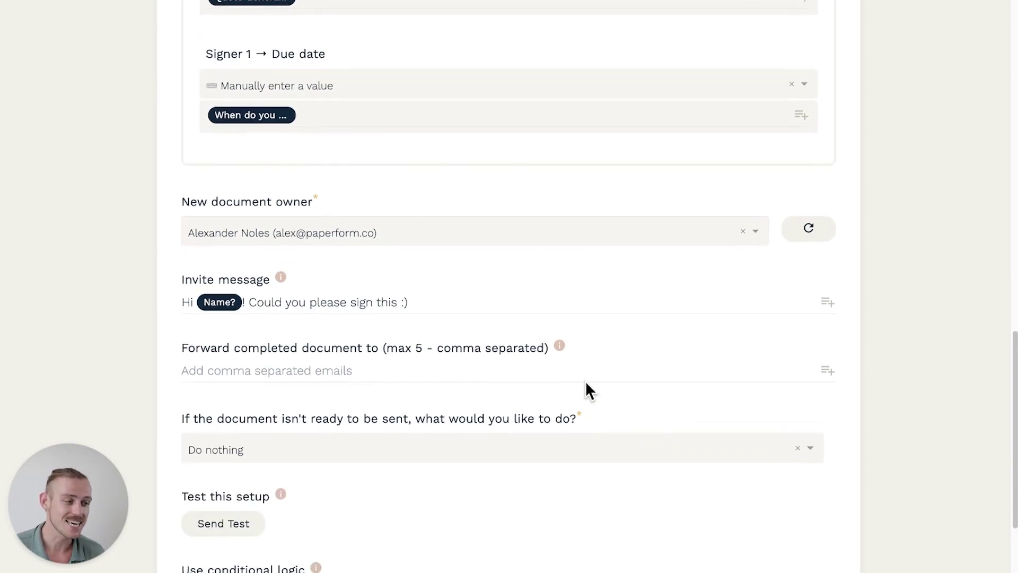
pyautogui.click(580, 369)
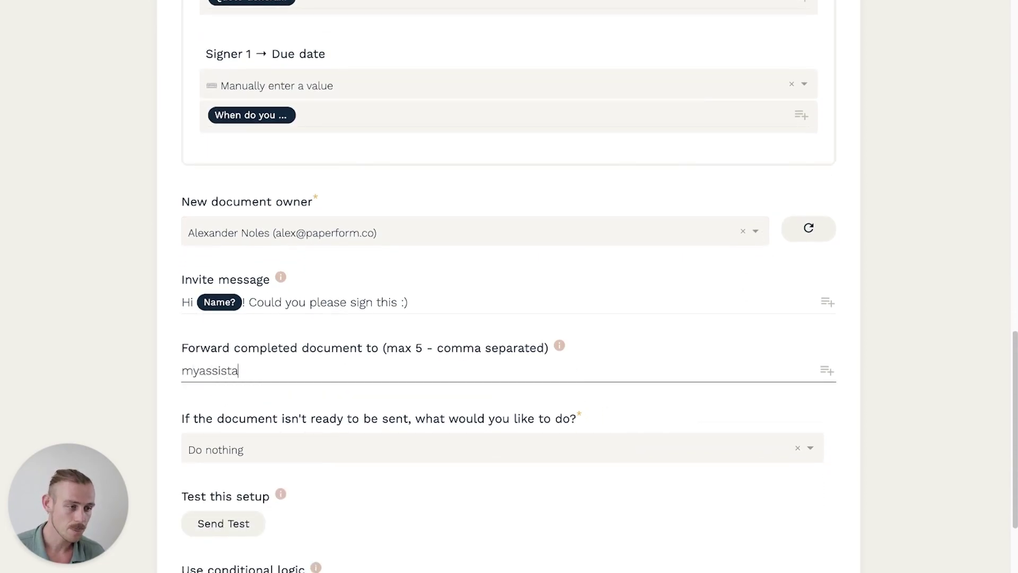
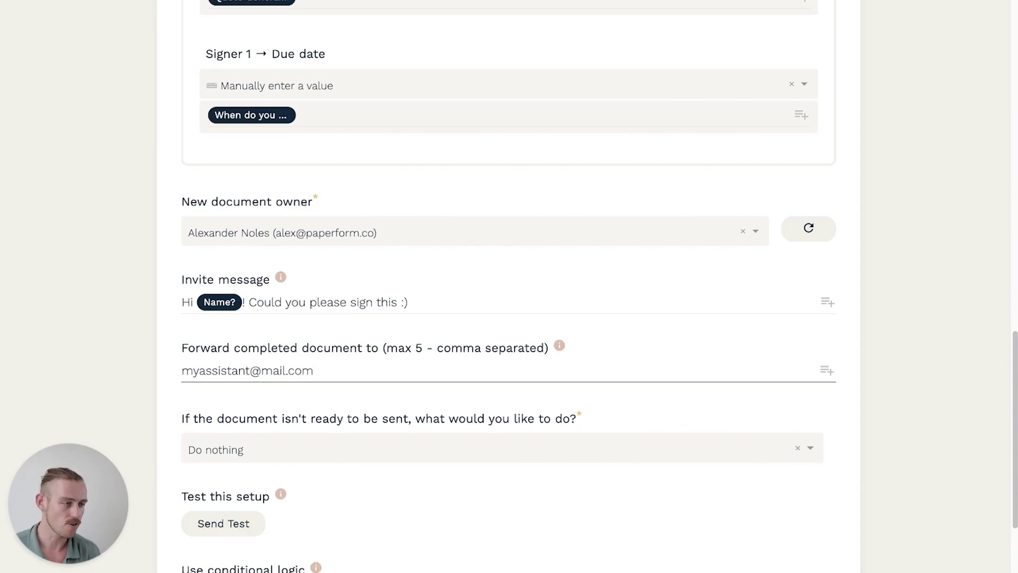
pyautogui.scroll(-1, 509, 286)
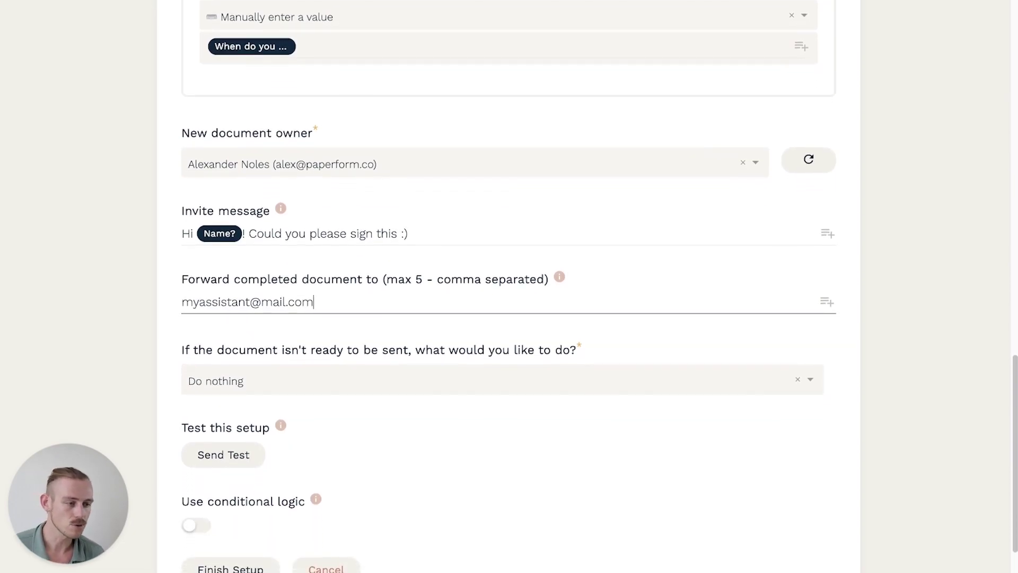
pyautogui.scroll(-1, 510, 286)
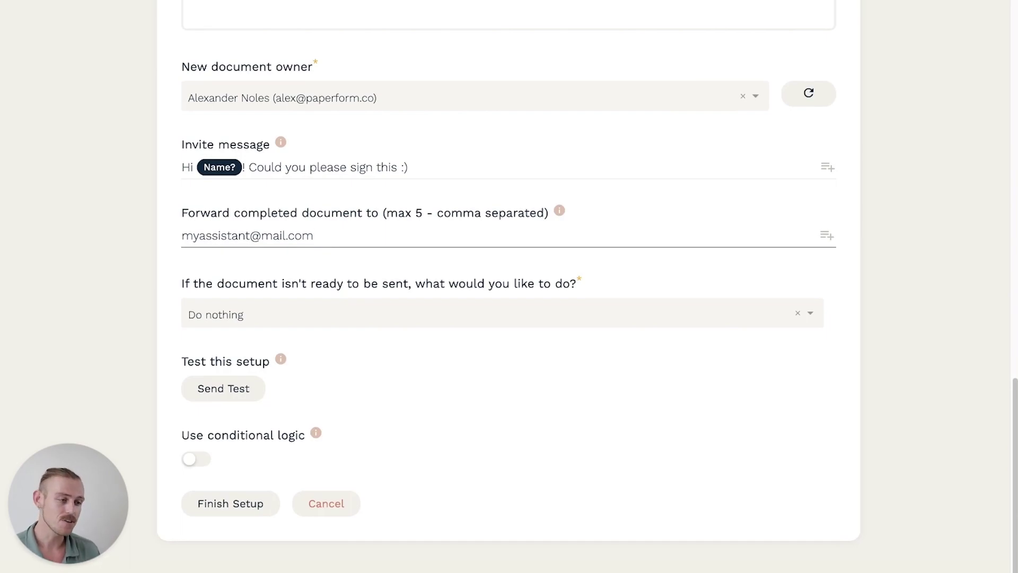
# Have unready documents saved as a draft and finish the 'Send Service Agreement to be signed' integration
pyautogui.click(569, 314)
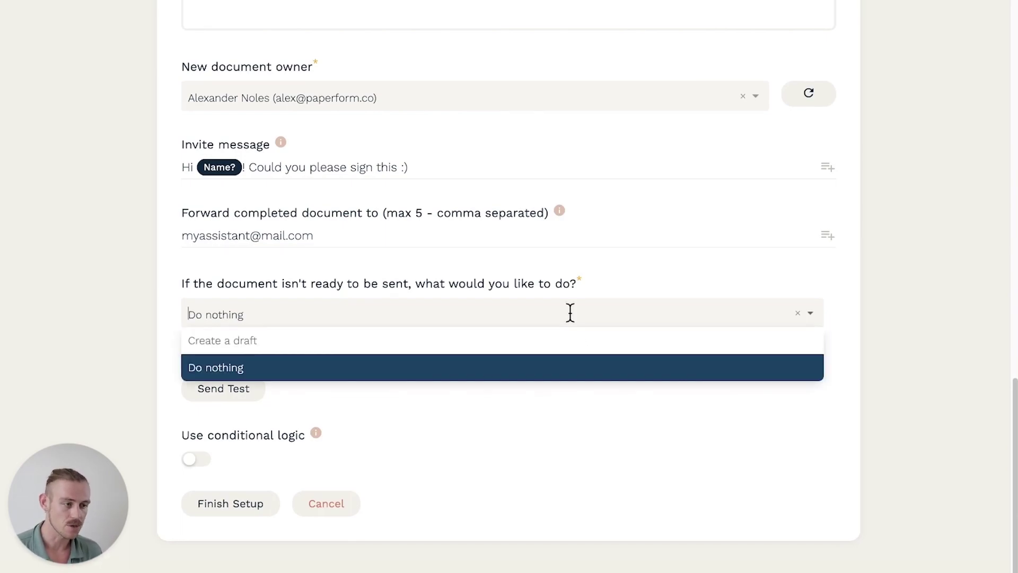
pyautogui.click(561, 341)
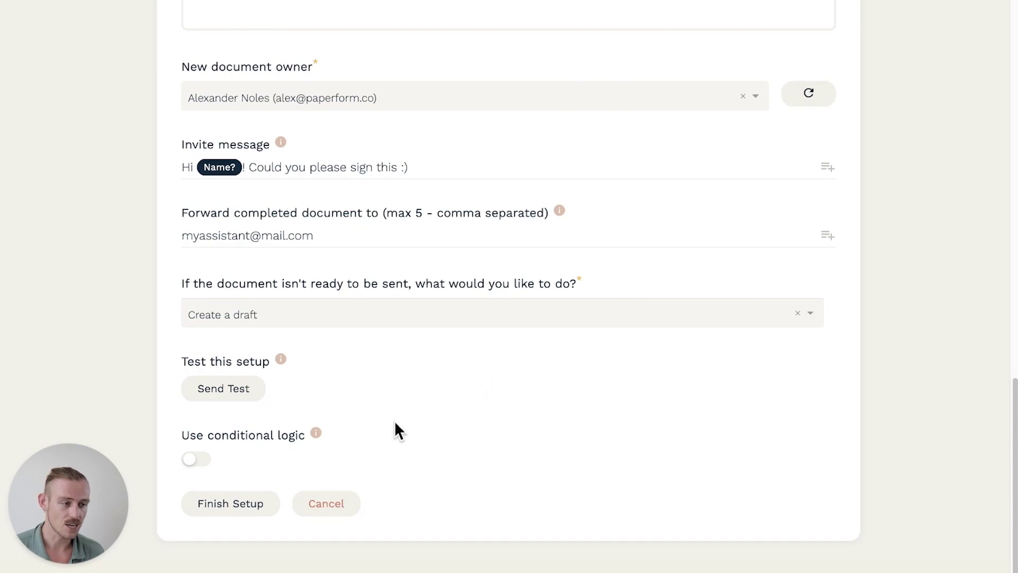
pyautogui.click(237, 510)
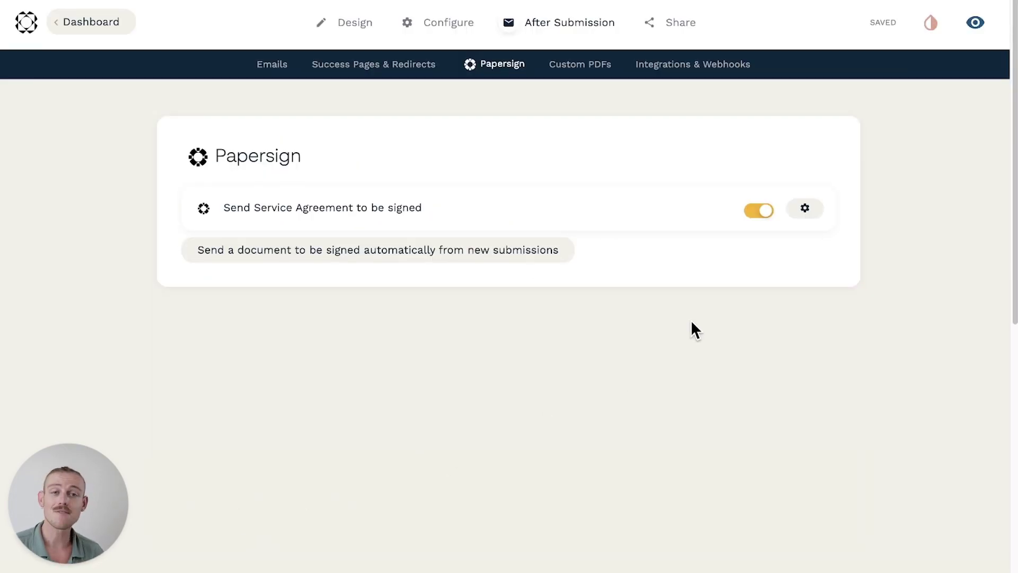
pyautogui.click(805, 210)
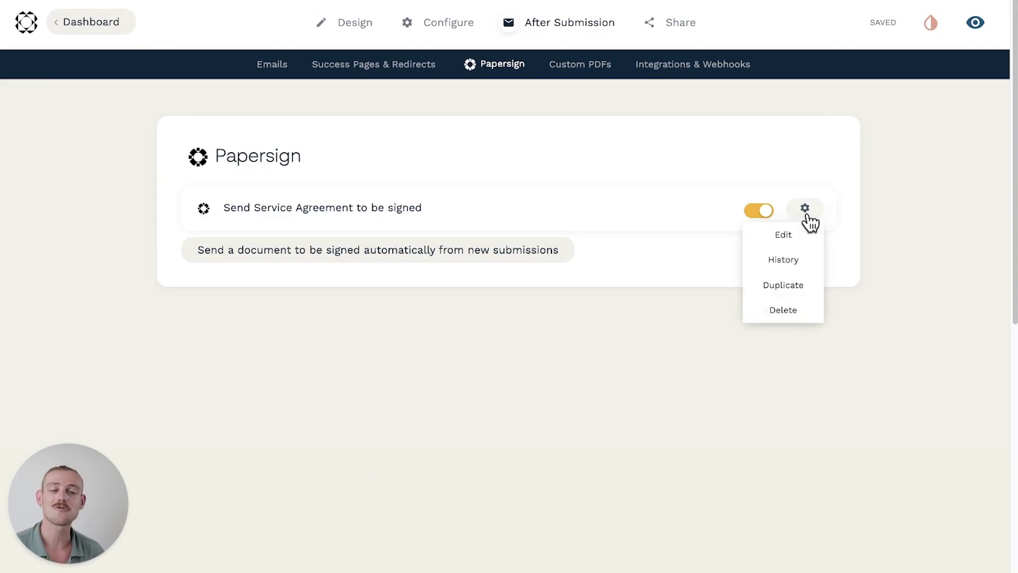